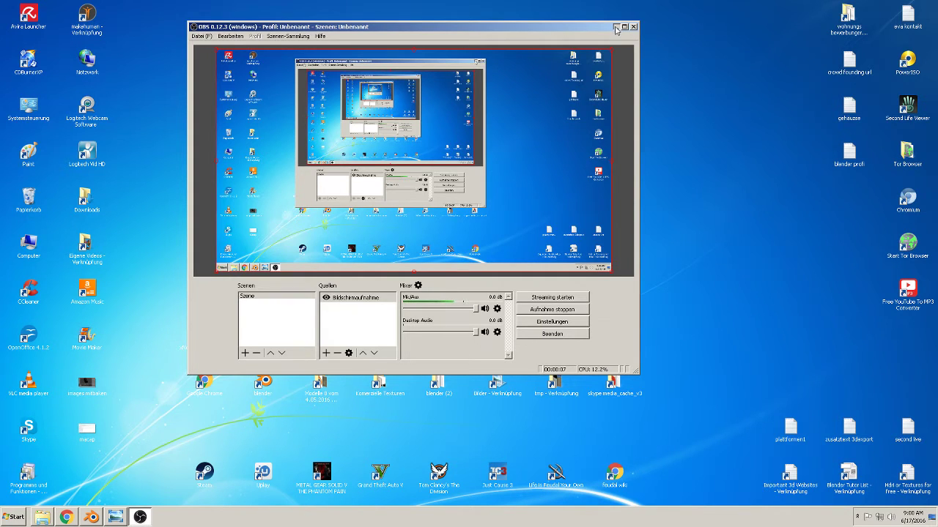
Step: Minimize the OBS Studio window to reveal the Windows desktop
left_click(616, 28)
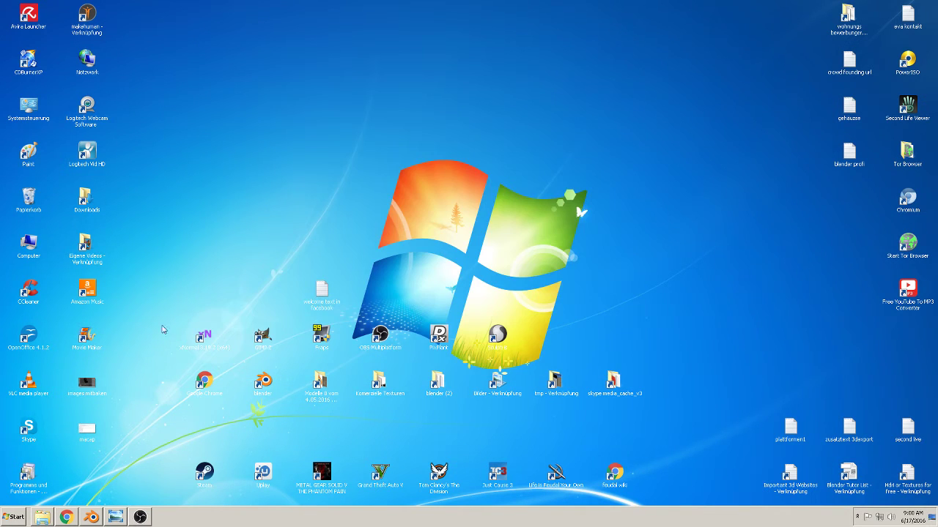
Step: Show the 'macap' screenshot of the cgspeed BVH download page in Photo Viewer
left_click(117, 517)
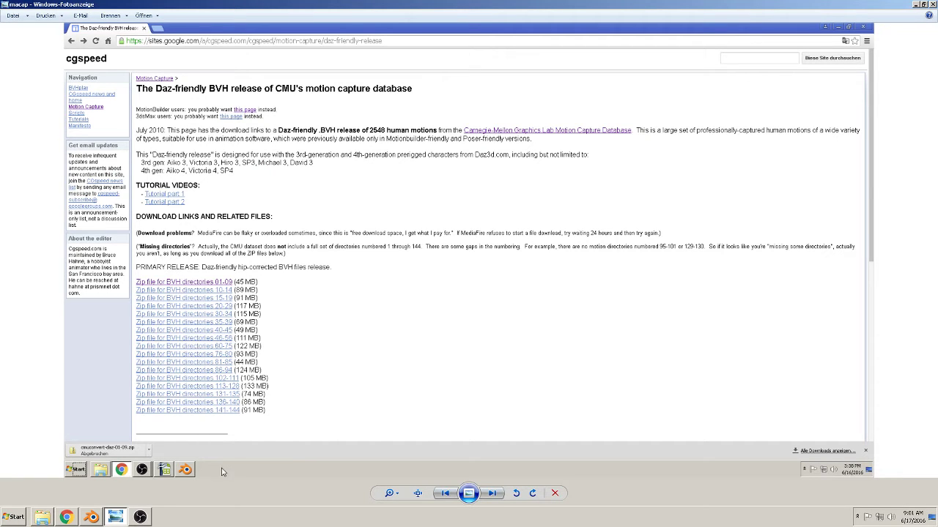
Step: Open cmu-mocap-index-spreadsheet from the 'motion bhv dateien' folder in Explorer
left_click(42, 518)
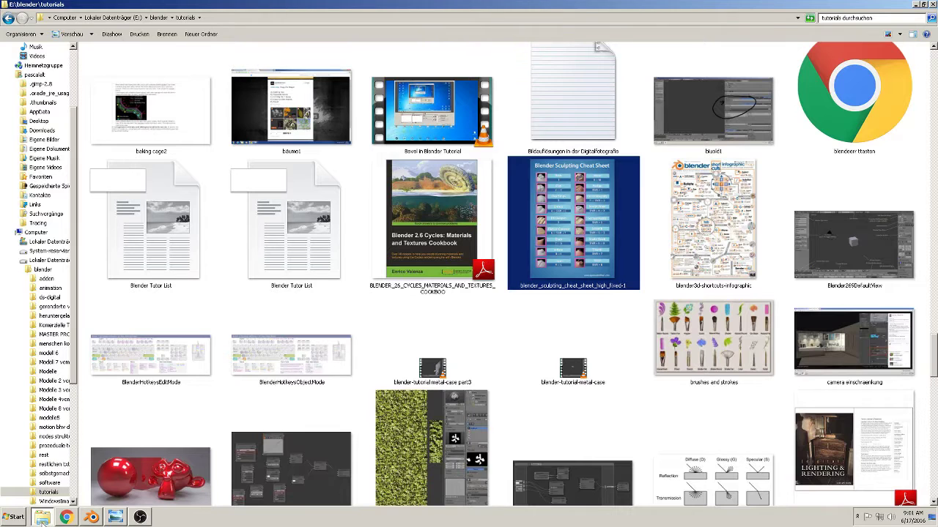
left_click(159, 17)
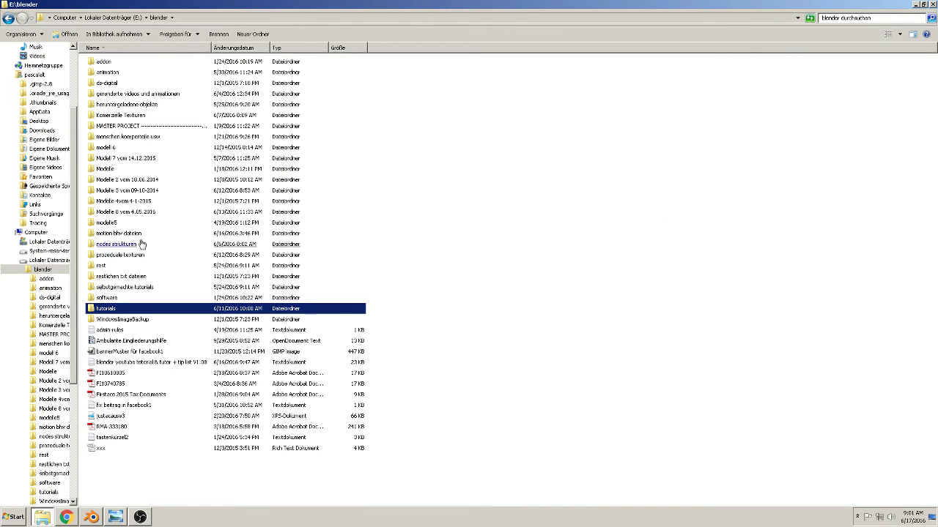
double_click(119, 233)
left_click(137, 259)
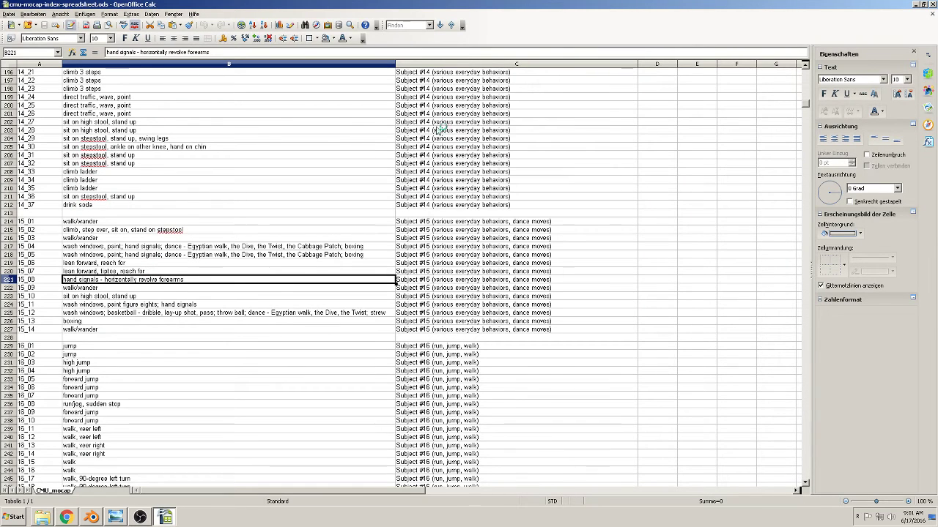
scroll(186, 319, "down", 4)
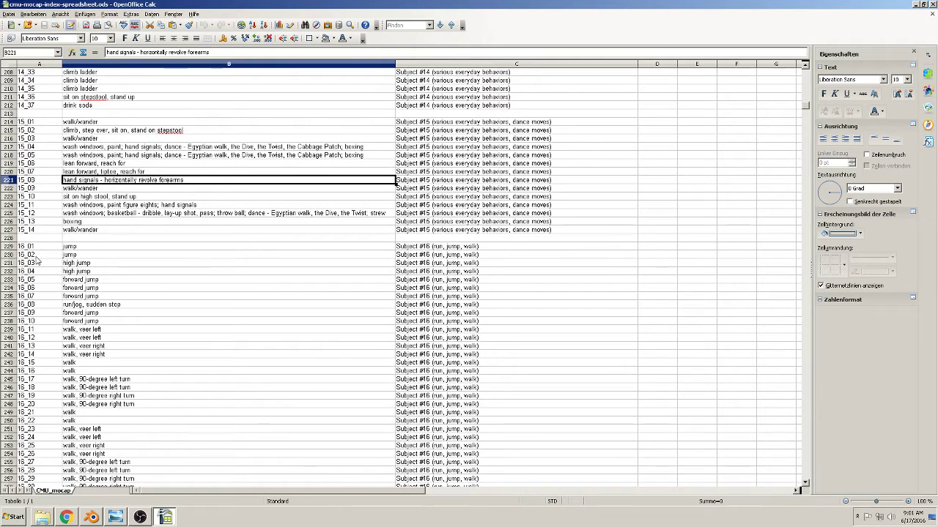
Step: Close the spreadsheet, browse to 16_02.bvh in folder 16, then close Explorer
left_click(933, 4)
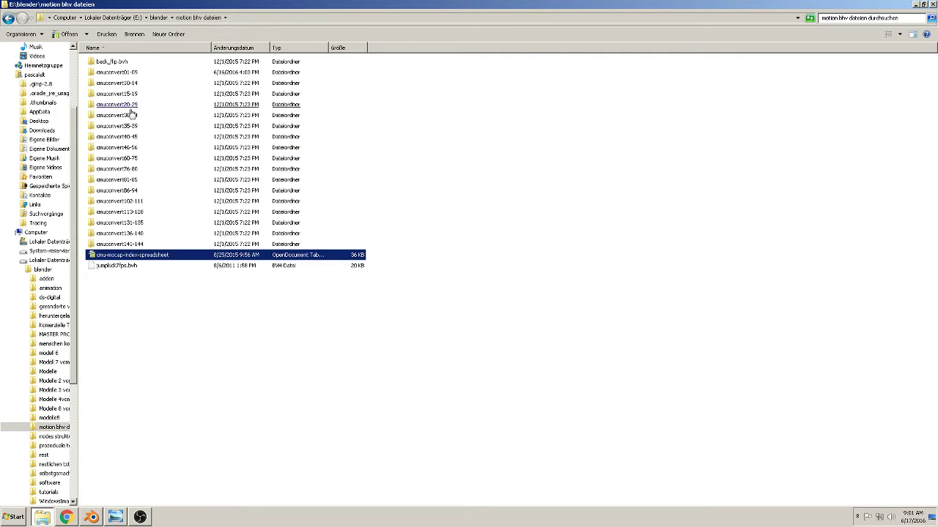
double_click(103, 73)
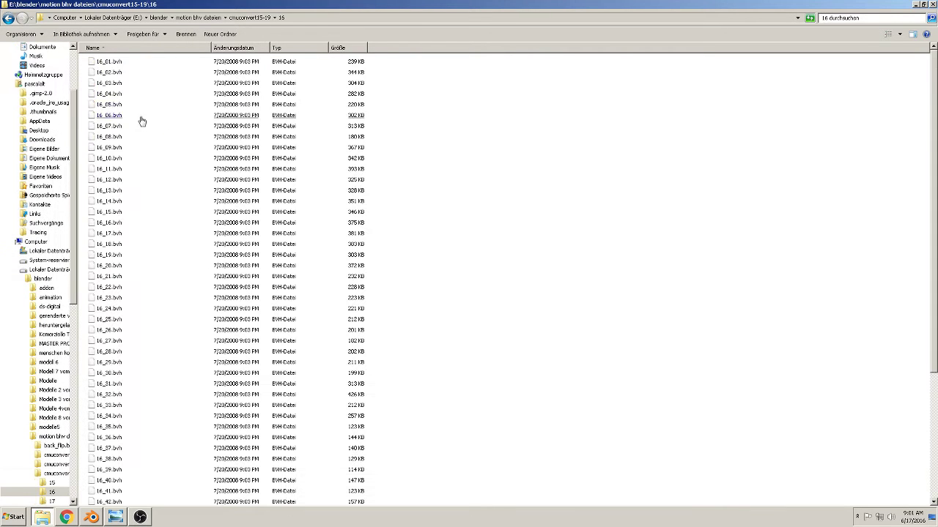
left_click(109, 73)
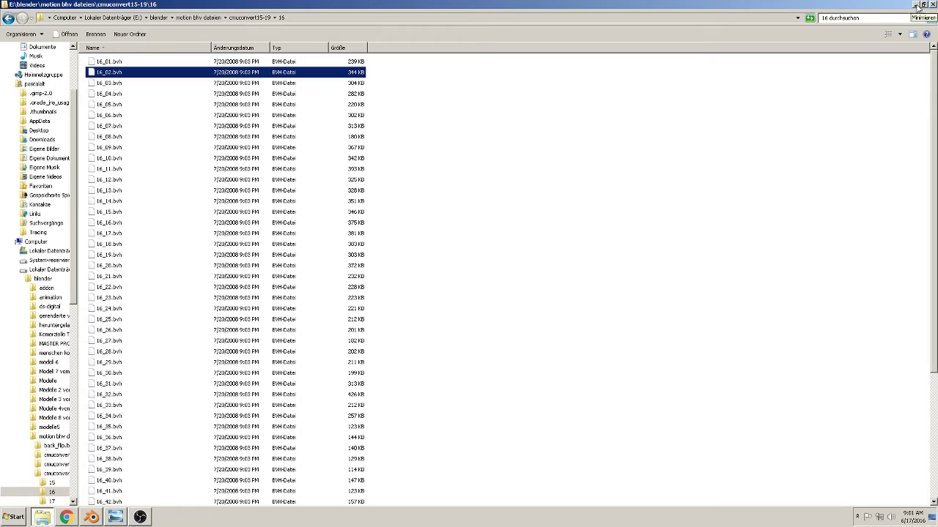
left_click(932, 5)
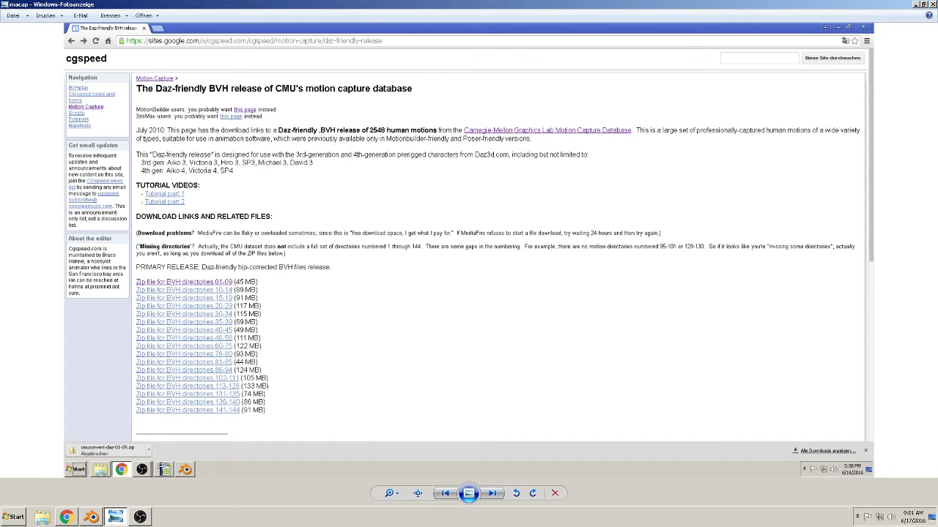
Step: Minimize Photo Viewer, bring Blender forward, and check File > Import without importing
left_click(915, 5)
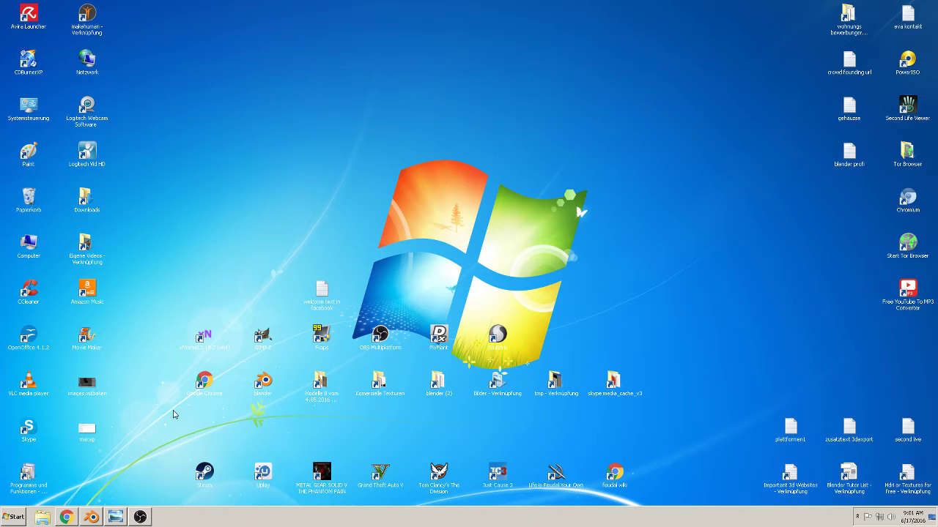
left_click(92, 517)
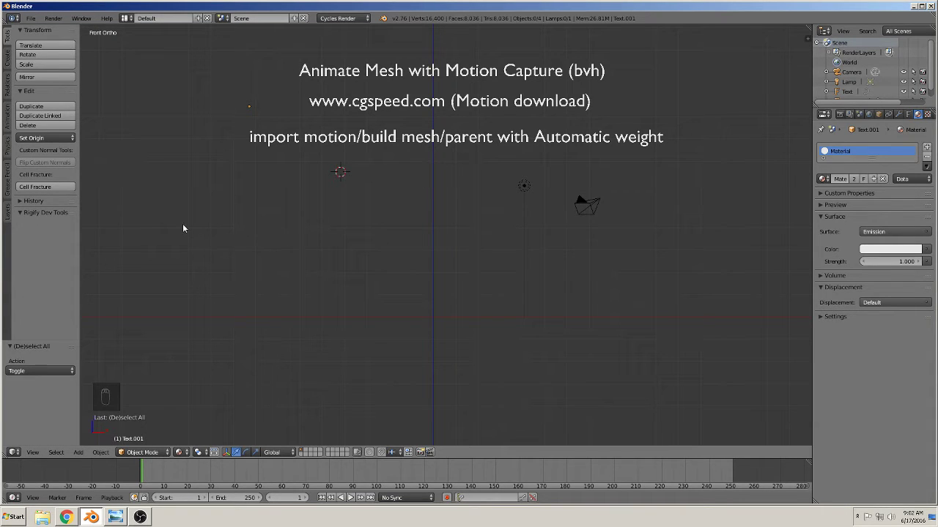
left_click(33, 19)
mouse_move(61, 198)
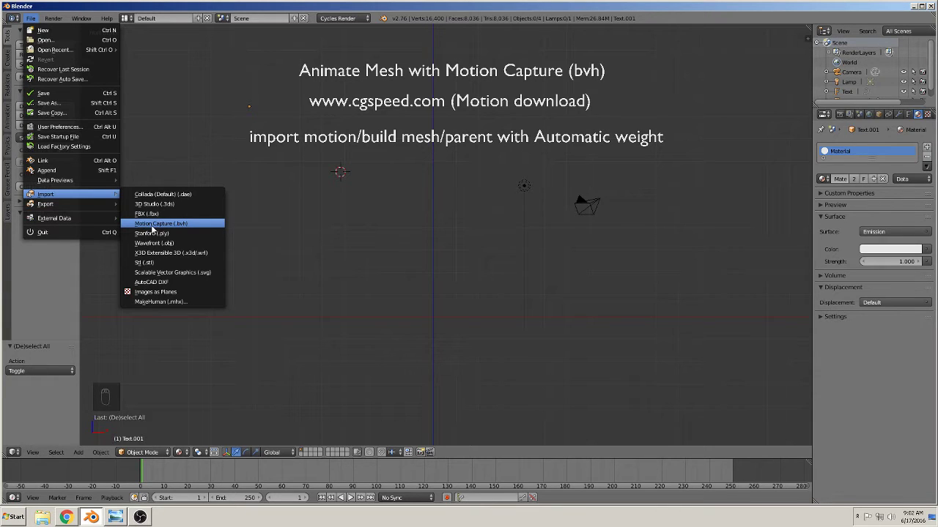
key("Escape")
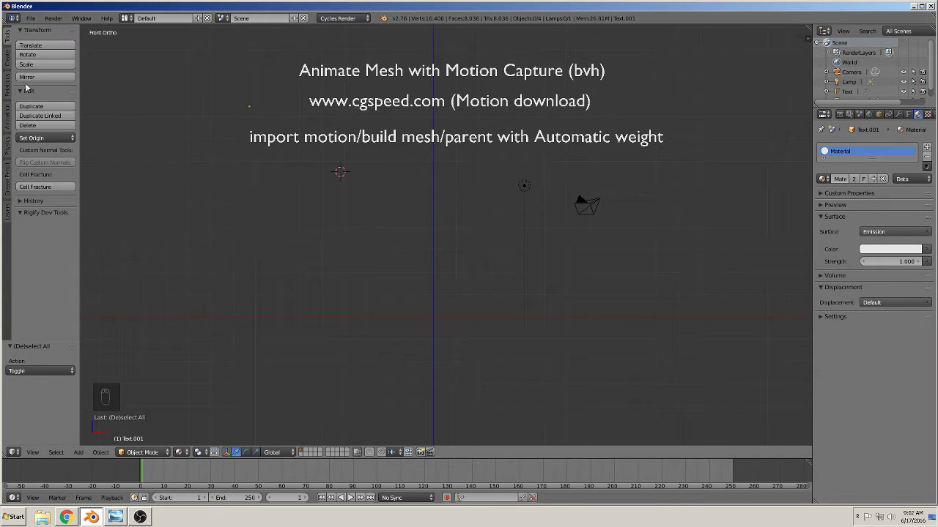
left_click(31, 19)
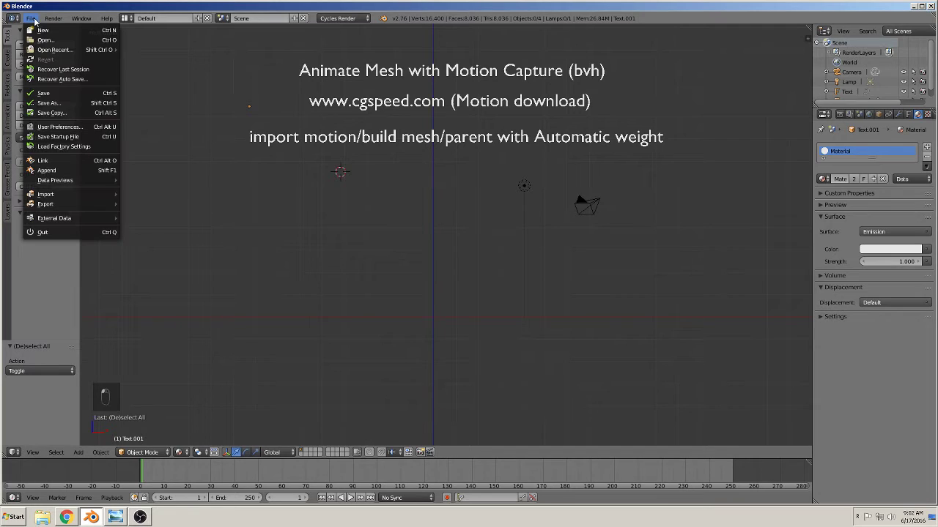
left_click(76, 131)
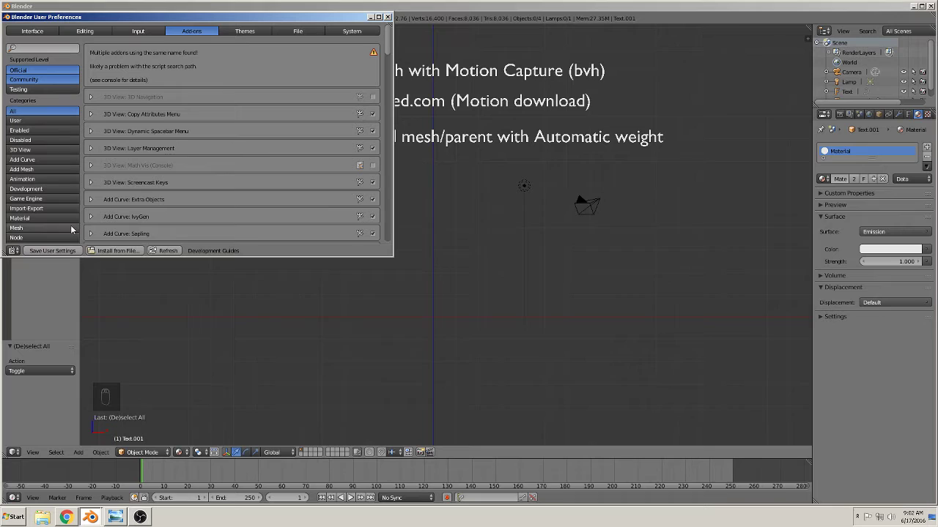
left_click(41, 211)
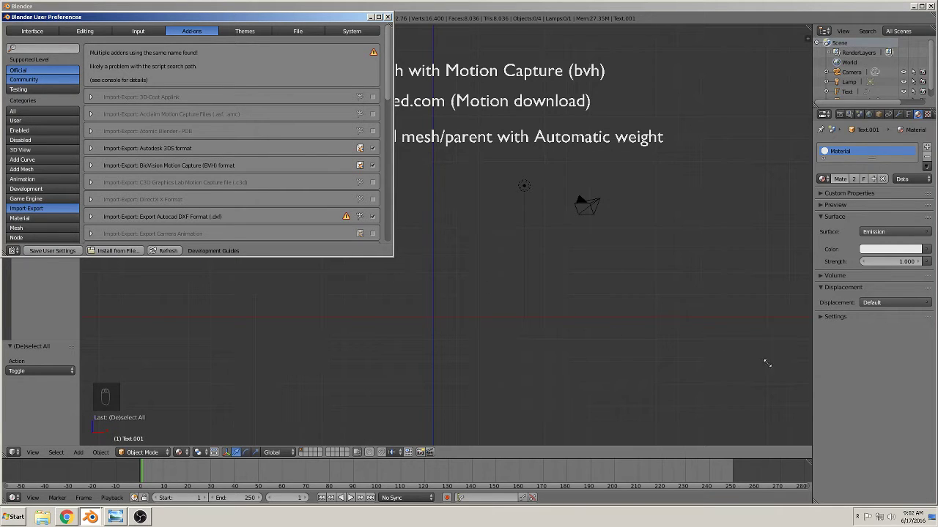
left_click_drag(767, 363, 778, 361)
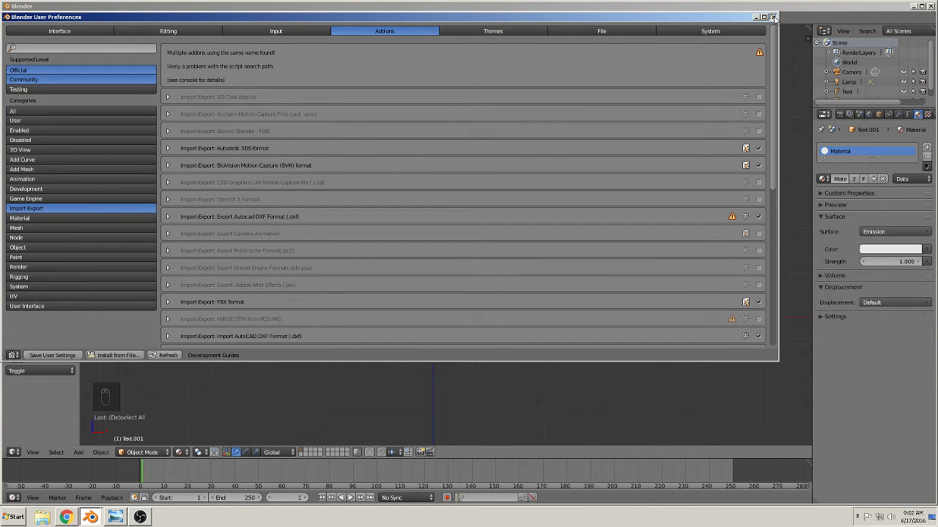
left_click(773, 17)
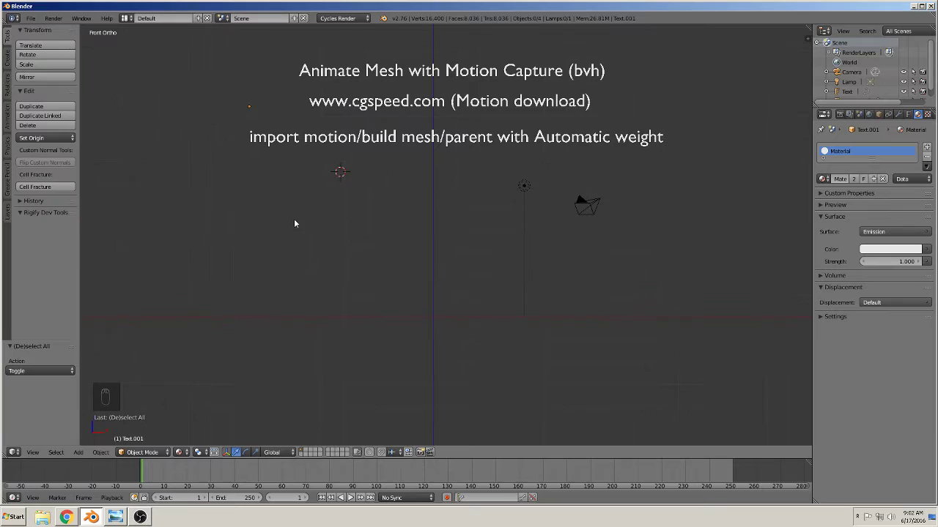
Step: Import 60_09.bvh from motion bhv dateien > cmuconvert60-75 > 60 as an armature
left_click(30, 17)
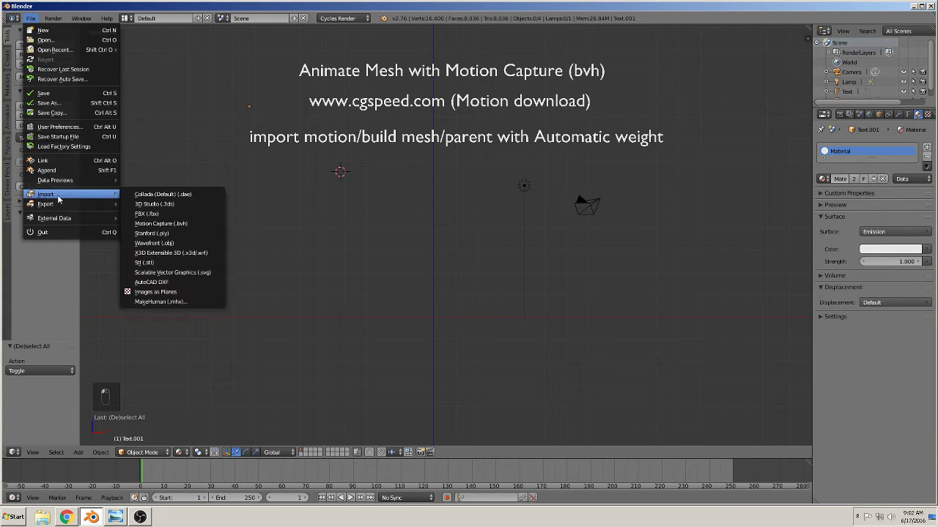
left_click(193, 226)
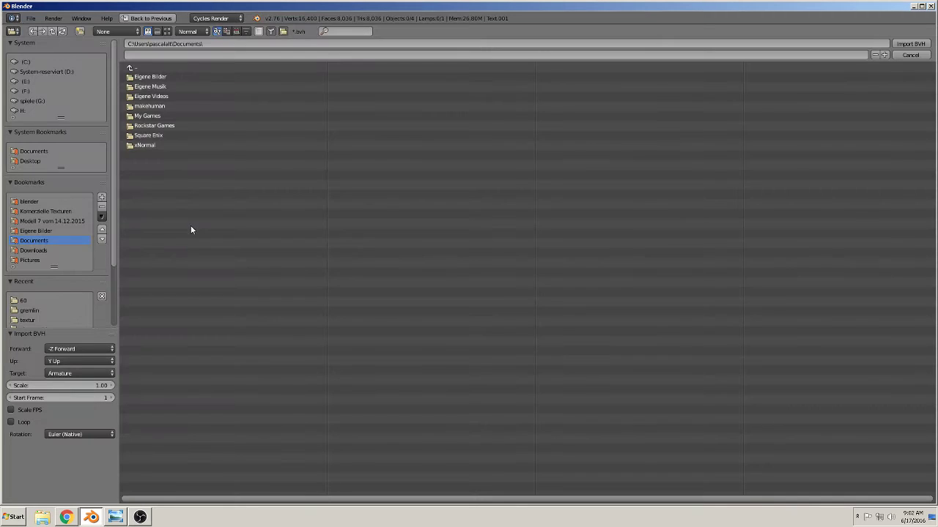
left_click(40, 204)
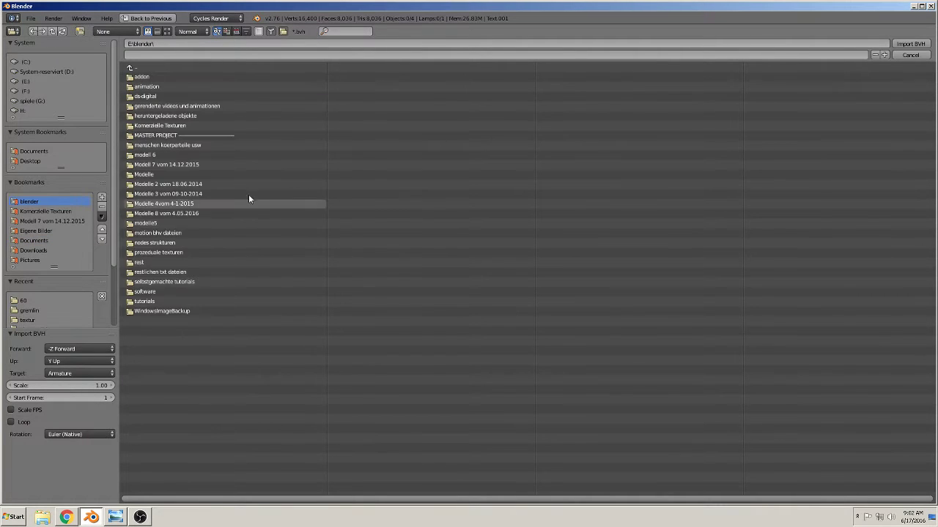
left_click(175, 234)
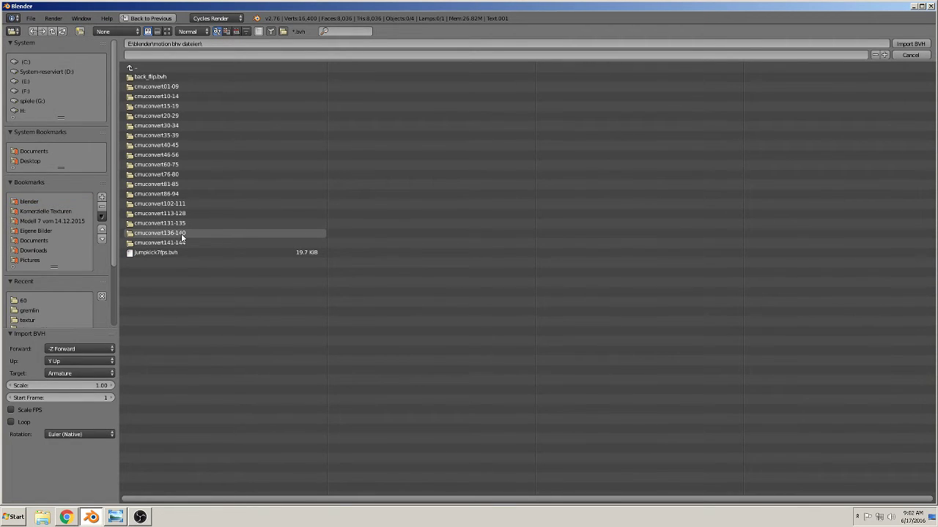
left_click(182, 164)
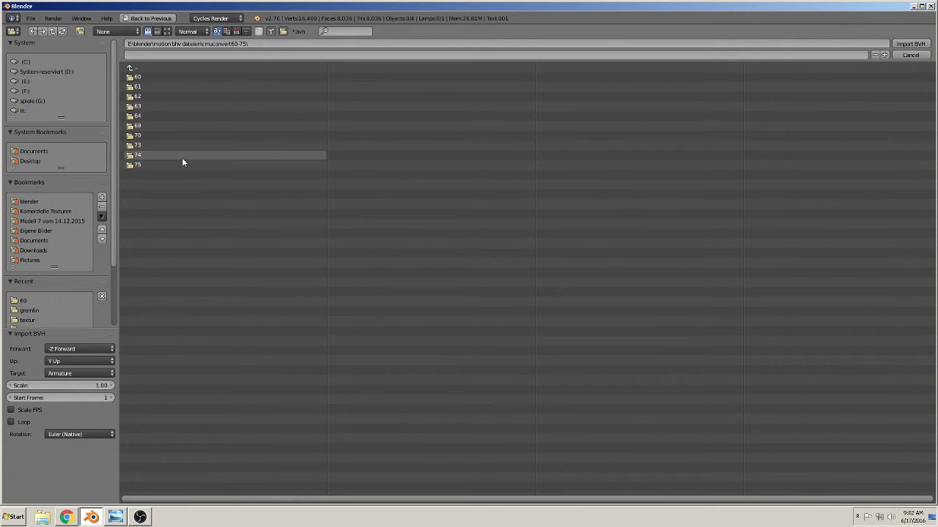
left_click(153, 77)
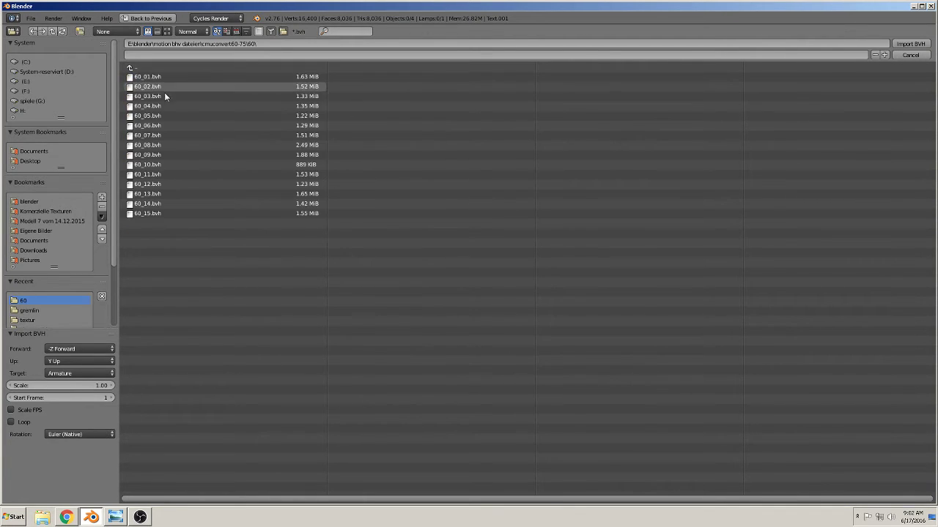
left_click(161, 155)
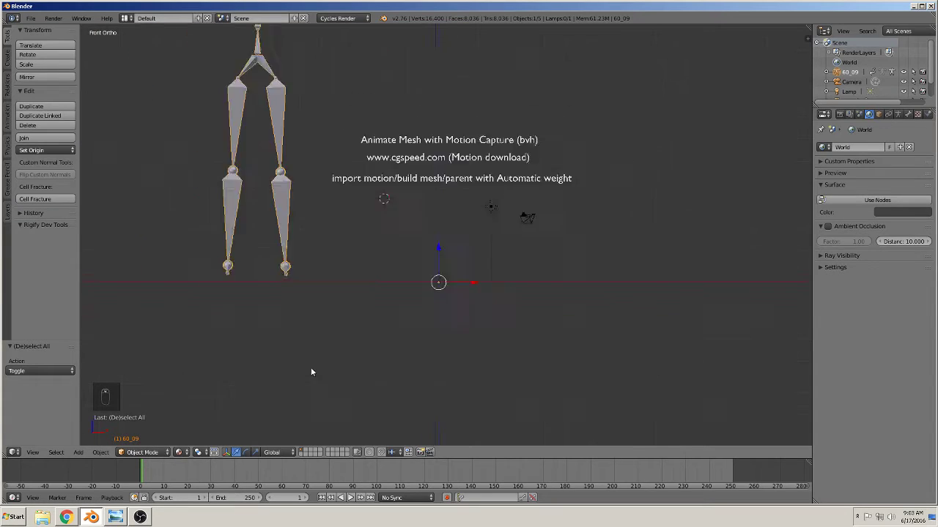
Step: Scale the 60_09 armature down to 0.234 on all axes
scroll(323, 365, "down", 5)
scroll(356, 357, "up", 3, "shift")
scroll(385, 351, "up", 2)
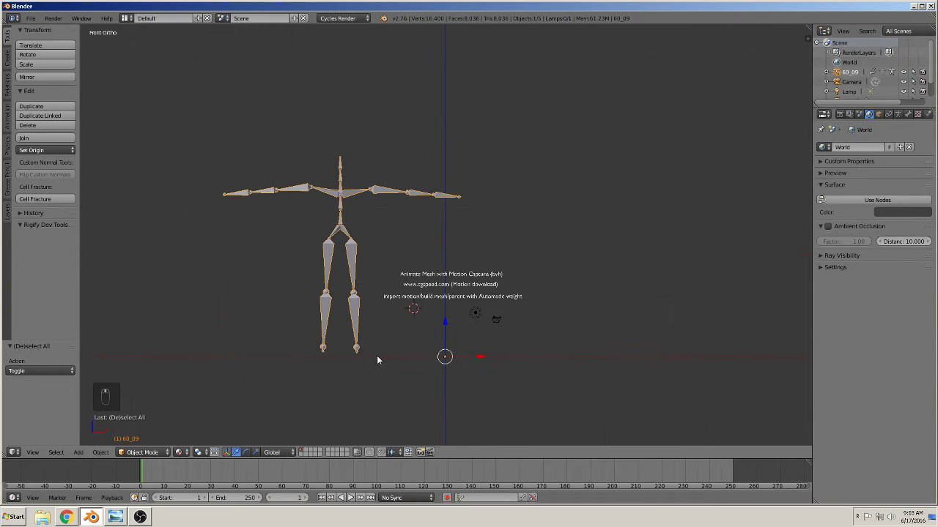
scroll(376, 359, "up", 2)
key("s")
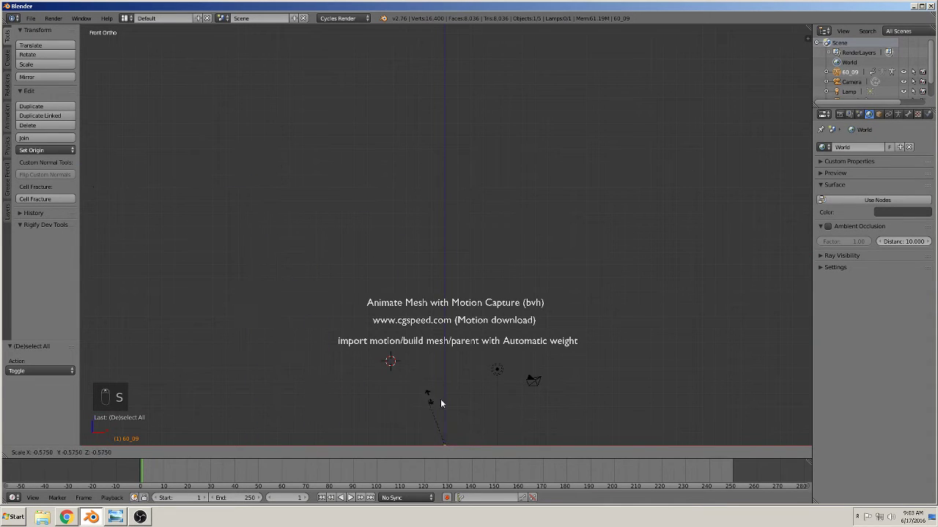
left_click(446, 434)
middle_click_drag(446, 434, 382, 296, "shift")
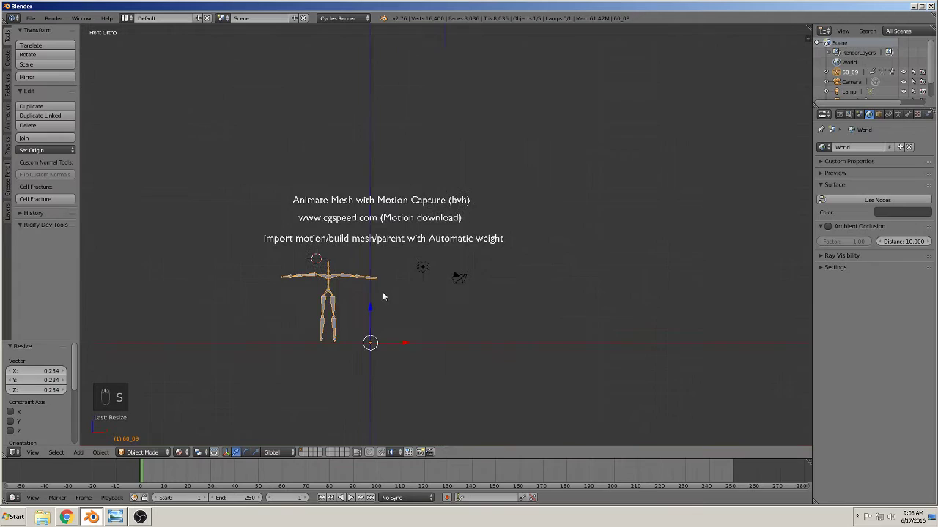
scroll(382, 296, "up", 3)
Step: Move the armature along the X axis, then undo that move
key("g")
key("x")
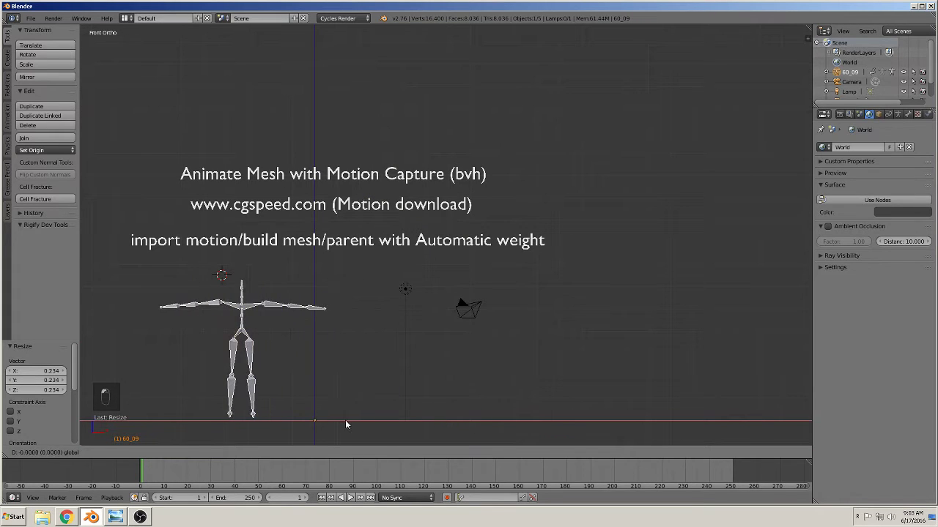
left_click(348, 424)
key("ctrl+z")
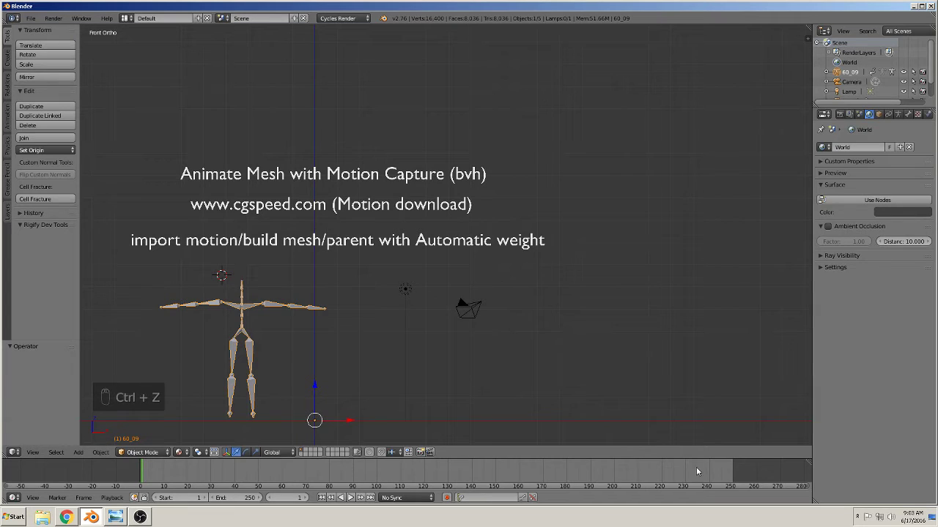
Step: Make the bottom area a Timeline and play the 60_09 dance animation
left_click(13, 498)
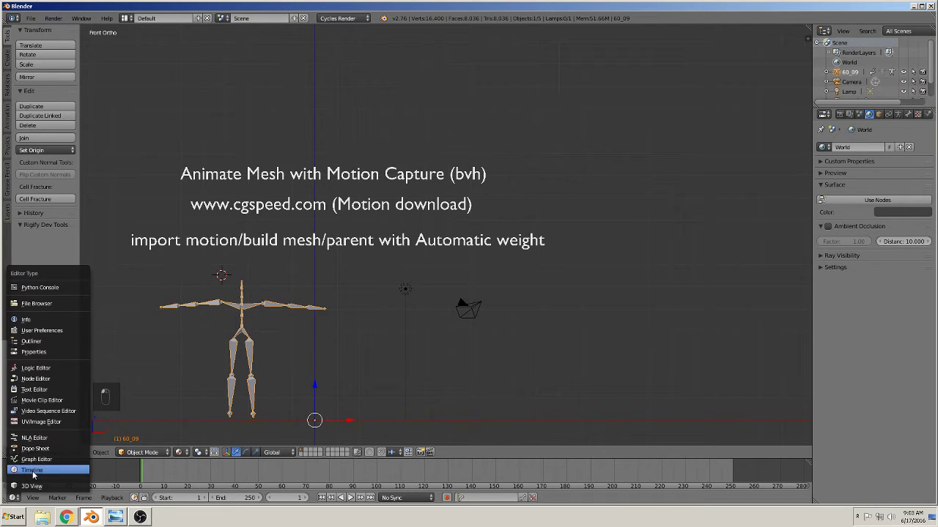
left_click(26, 470)
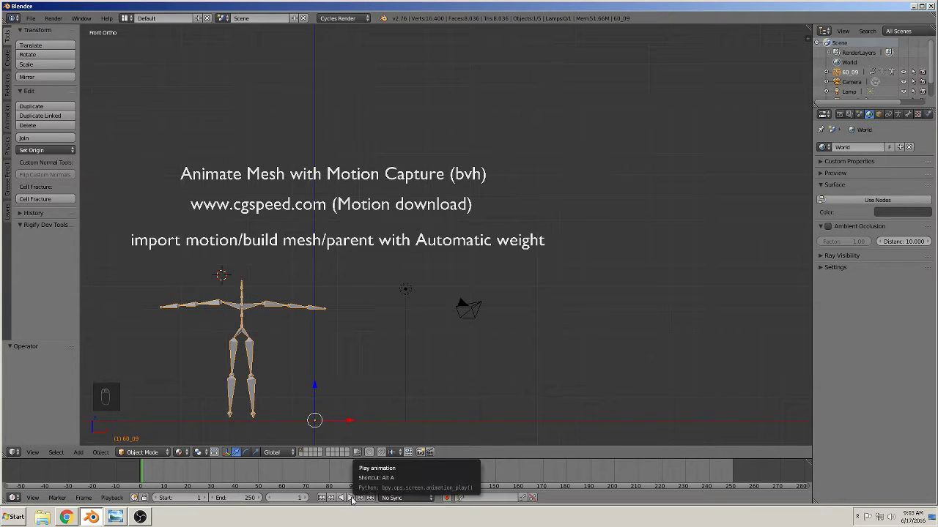
left_click(352, 498)
middle_click_drag(314, 370, 286, 379)
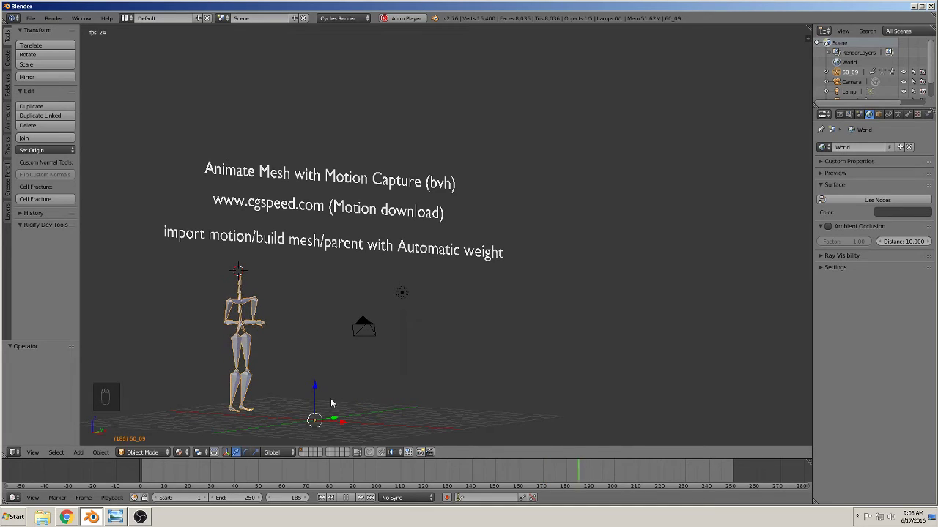
left_click(322, 498)
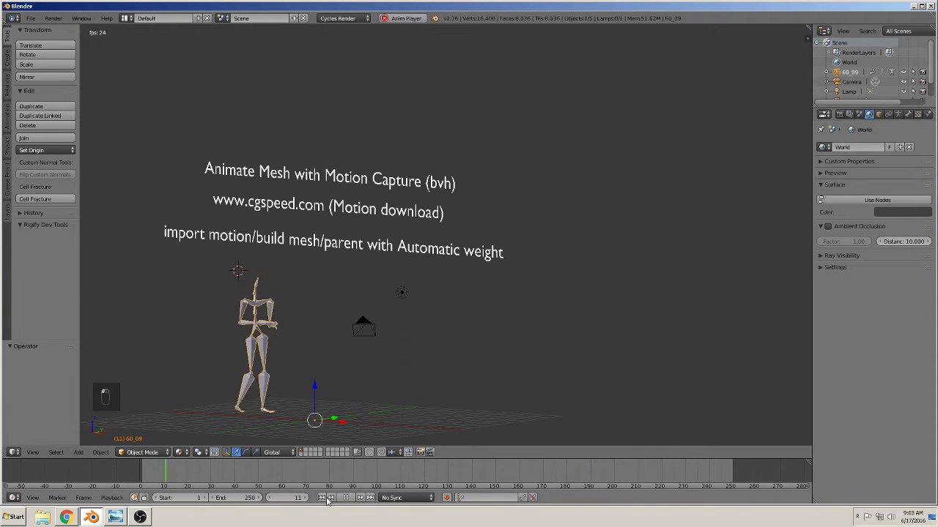
Step: Set the end frame to 1000, then stop playback and return to frame 1
left_click(220, 498)
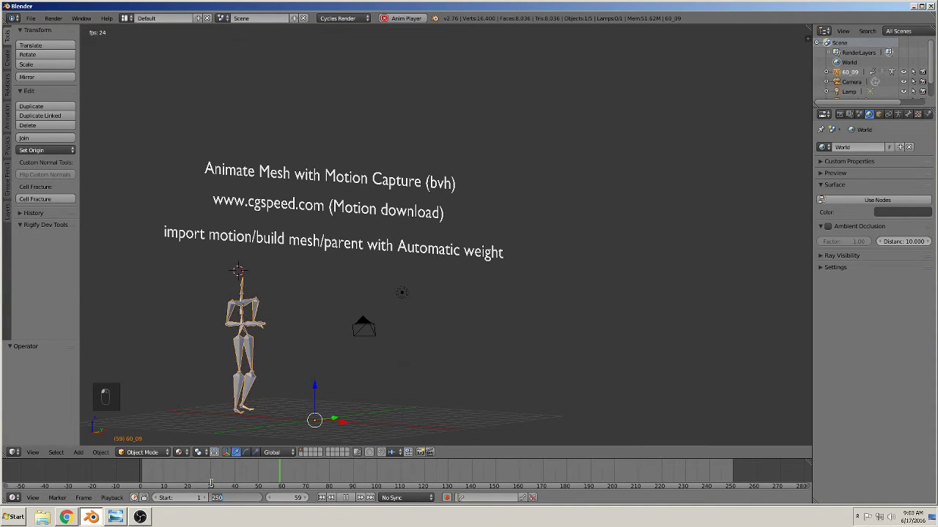
type("1000")
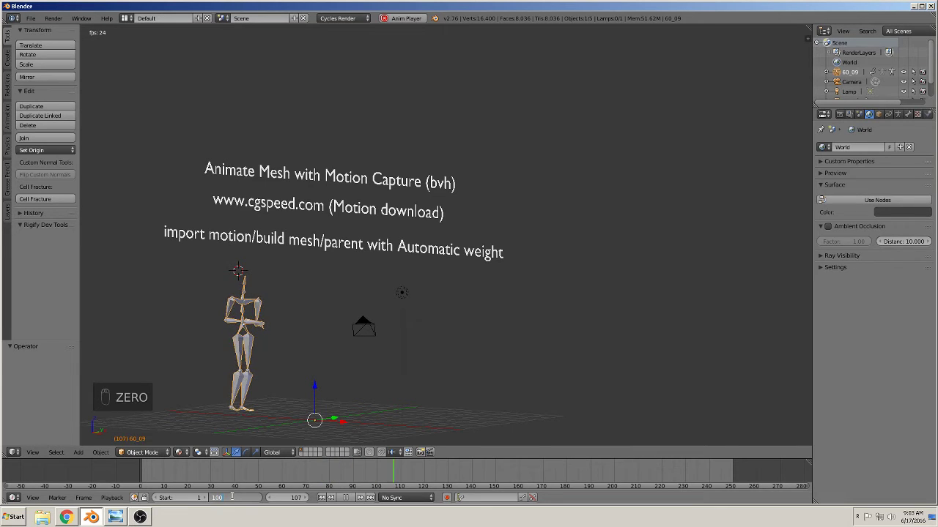
key("Return")
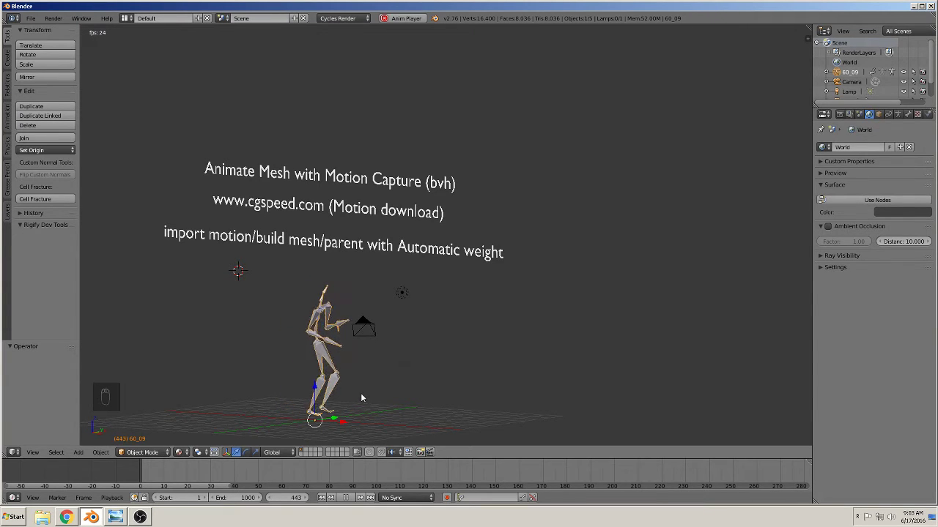
left_click(345, 497)
left_click(321, 497)
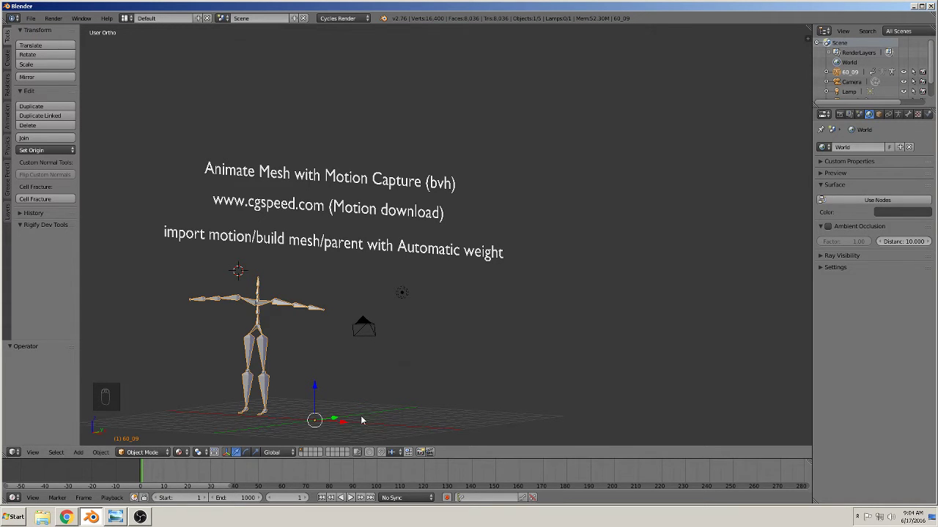
Step: Switch to front orthographic view and show the armature in Rest Position
middle_click_drag(360, 415, 541, 320)
key("KP_1")
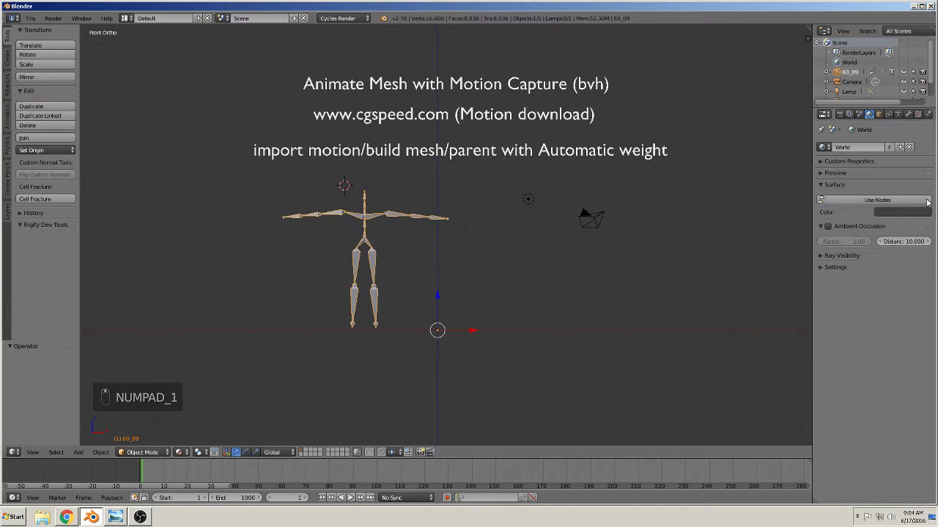
left_click(899, 115)
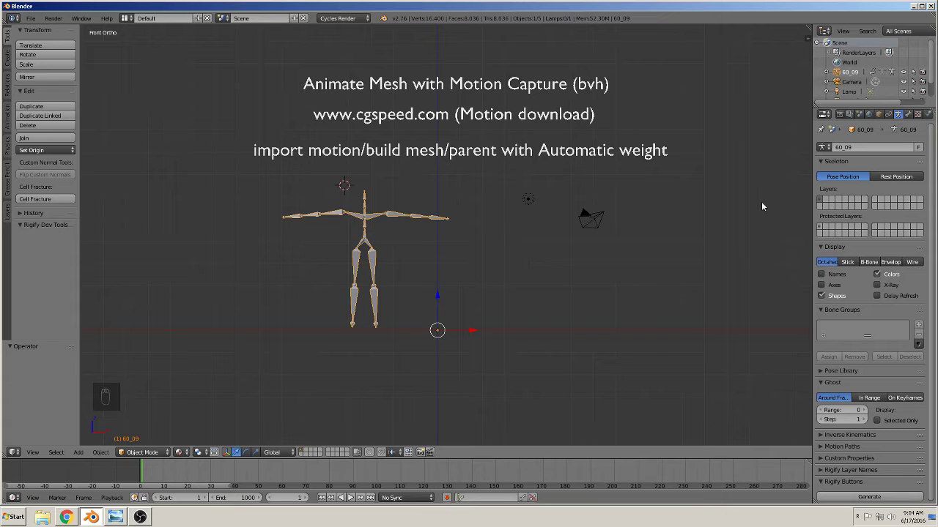
left_click(895, 177)
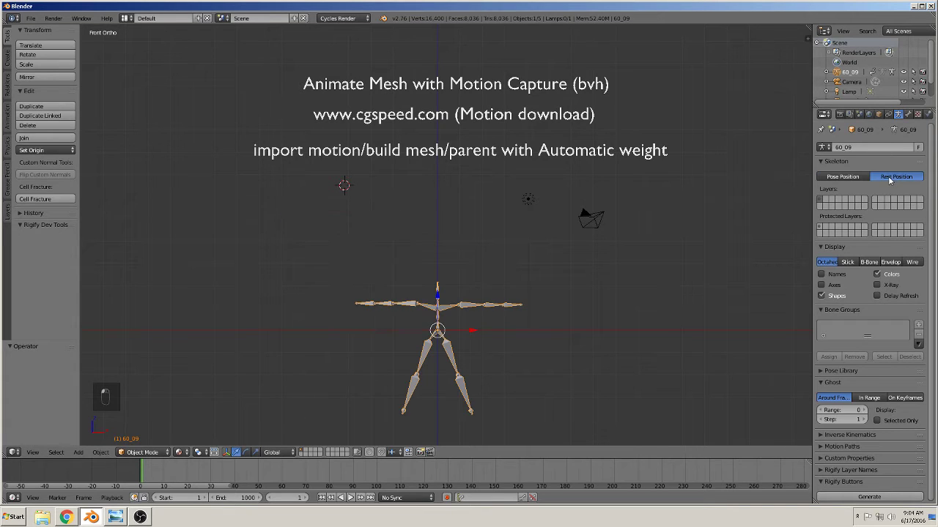
left_click(842, 179)
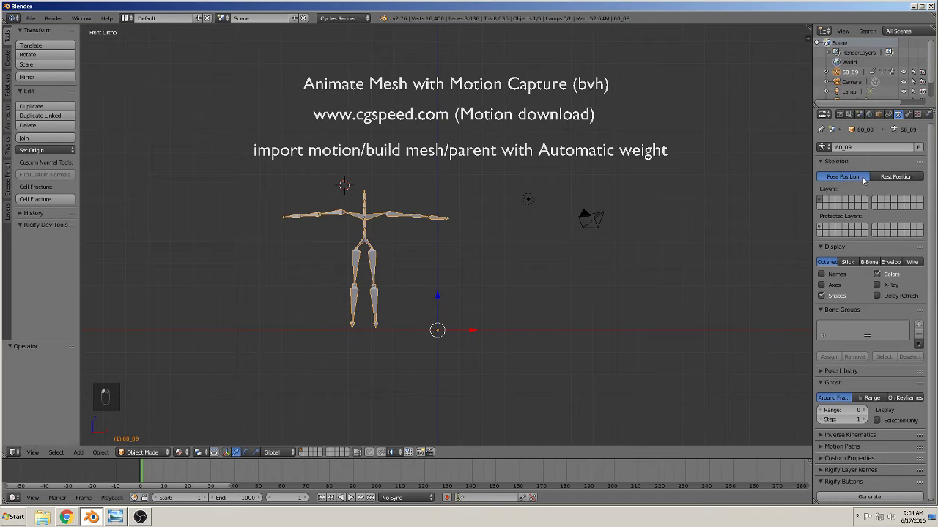
left_click(896, 176)
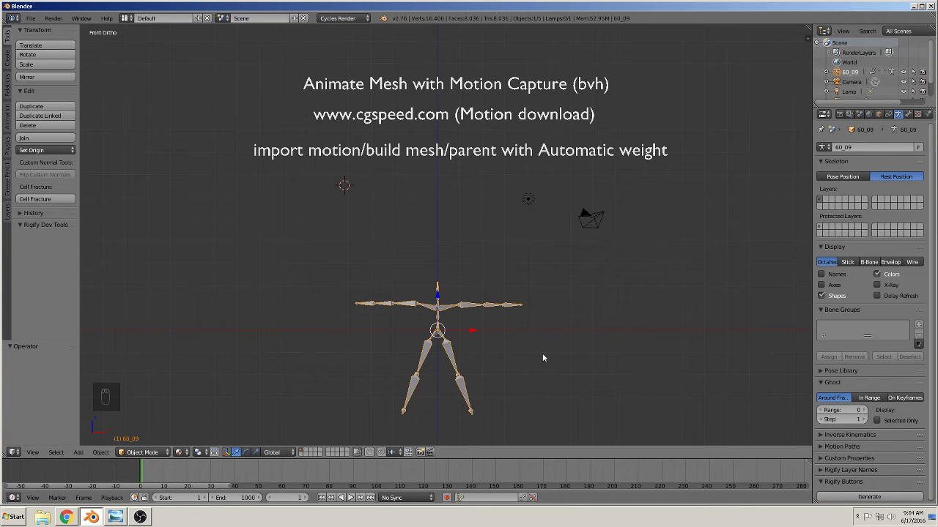
Step: Zoom in on the armature and bring up the Add > Mesh list
middle_click_drag(542, 358, 552, 287, "shift")
scroll(541, 290, "up", 2)
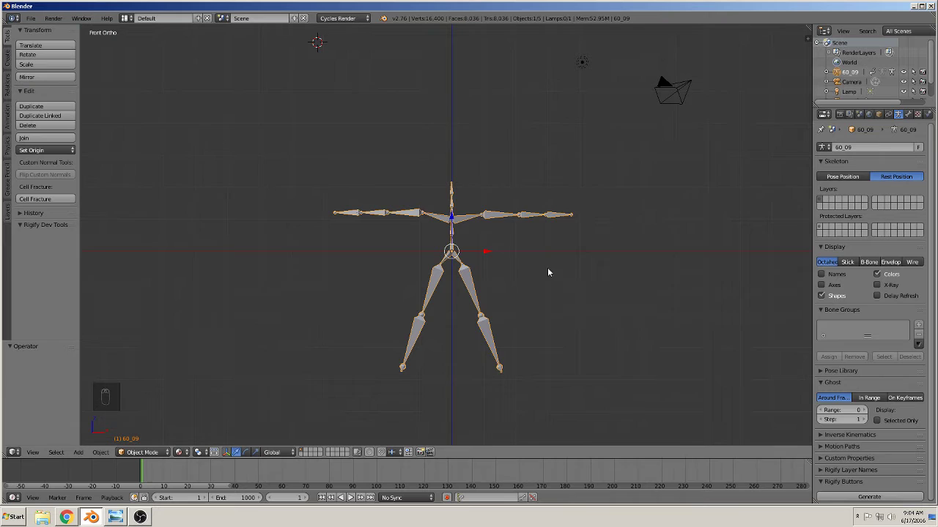
middle_click_drag(474, 279, 460, 315, "shift")
scroll(452, 320, "up", 2)
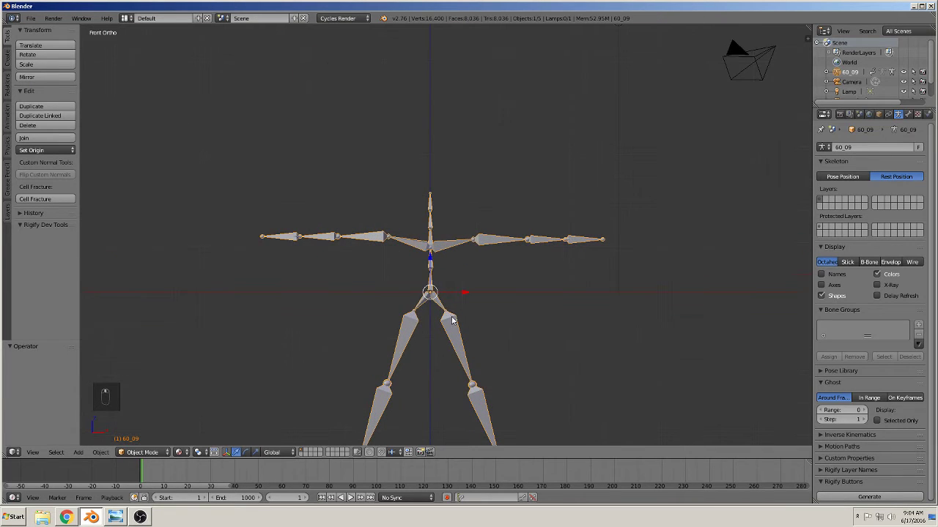
left_click(80, 453)
Step: Add a 6-vertex cylinder and move it onto the armature's torso
mouse_move(93, 442)
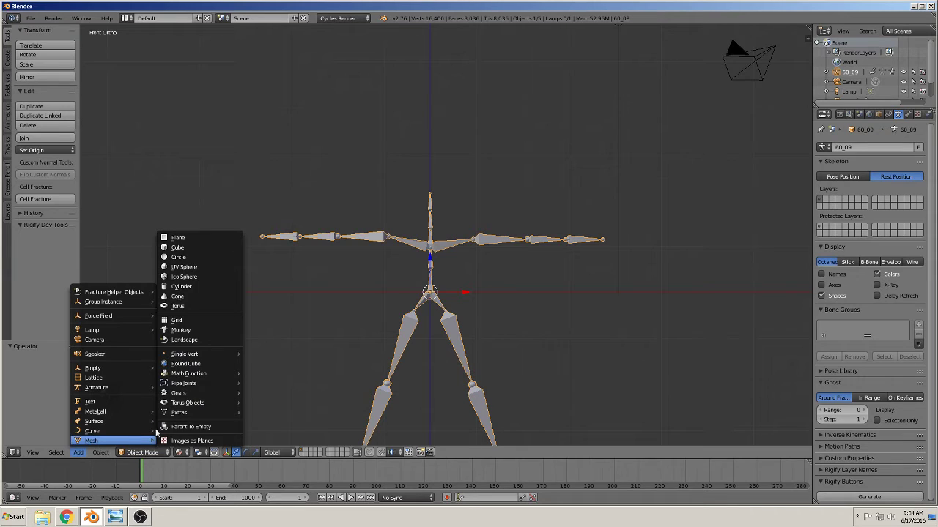
left_click(216, 288)
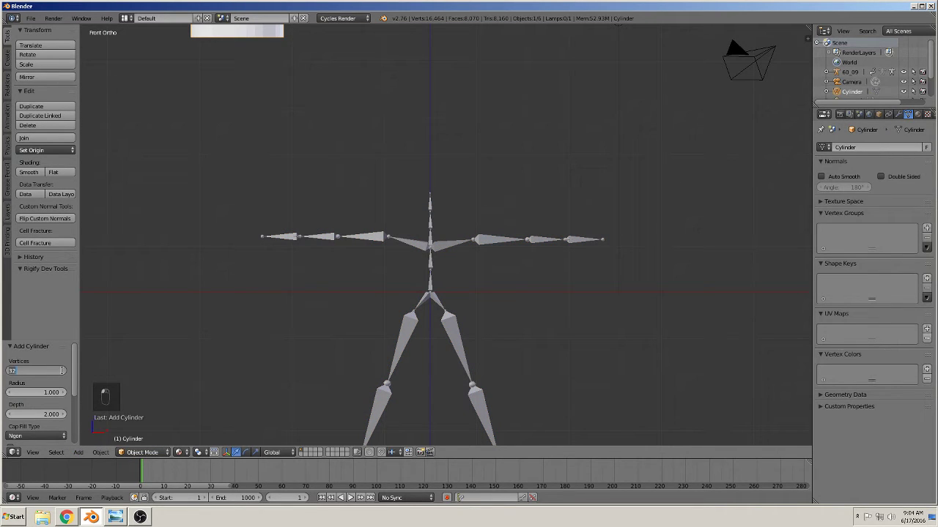
type("6")
key("Return")
scroll(249, 293, "down", 3)
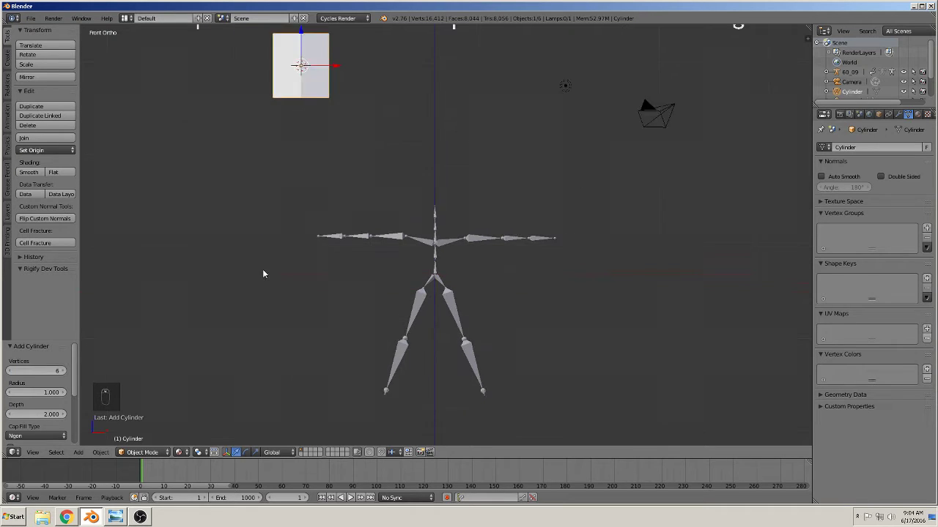
key("g")
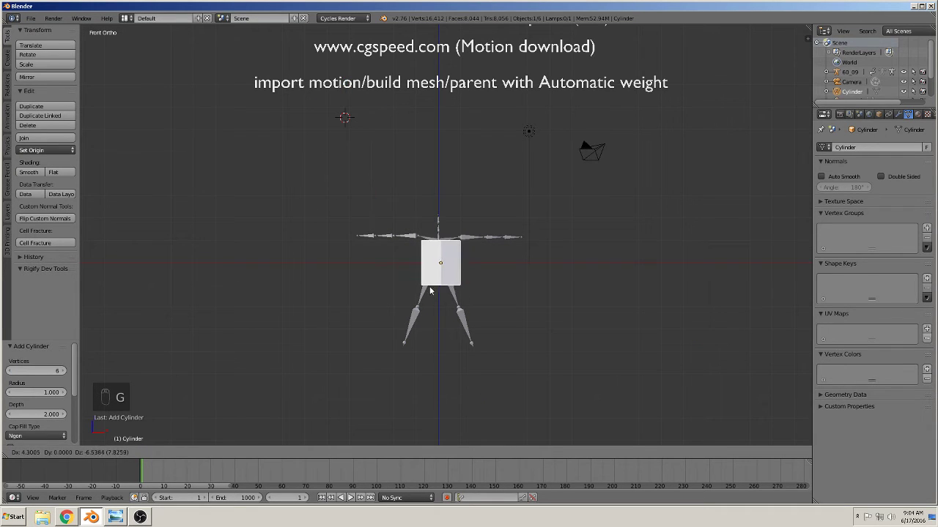
left_click(430, 290)
scroll(441, 289, "up", 5)
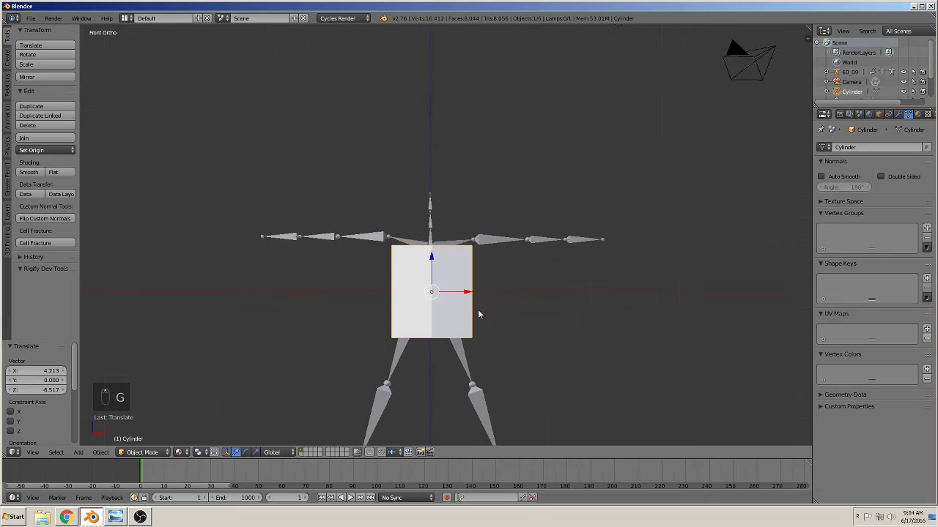
middle_click_drag(515, 337, 420, 339)
Step: In Edit Mode, box-select and delete the cylinder's right-half vertices
key("Tab")
scroll(493, 379, "down", 3)
key("a")
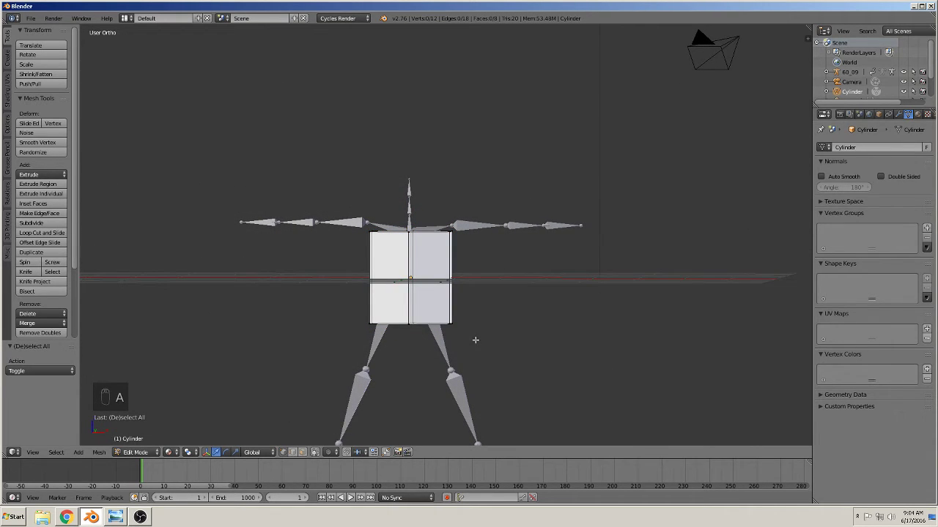
key("b")
left_click_drag(475, 340, 438, 202)
key("x")
left_click(444, 202)
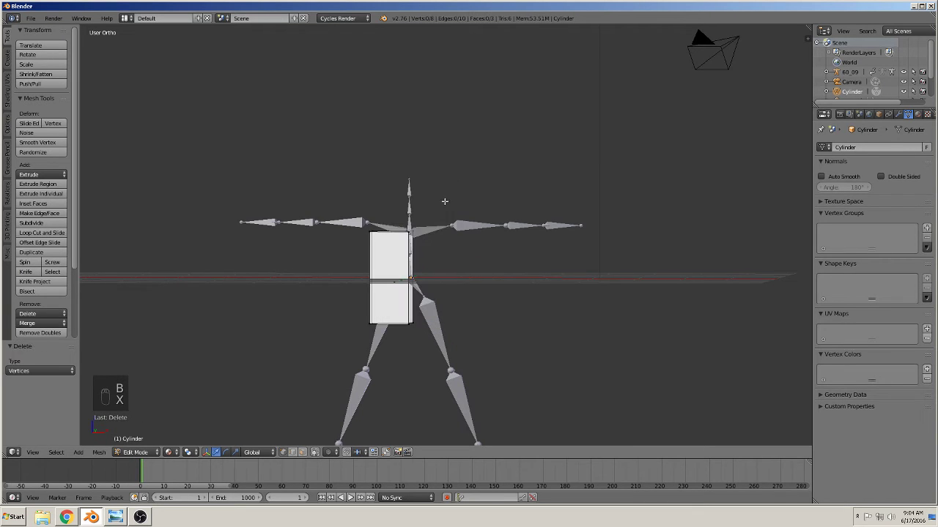
middle_click_drag(451, 283, 441, 341)
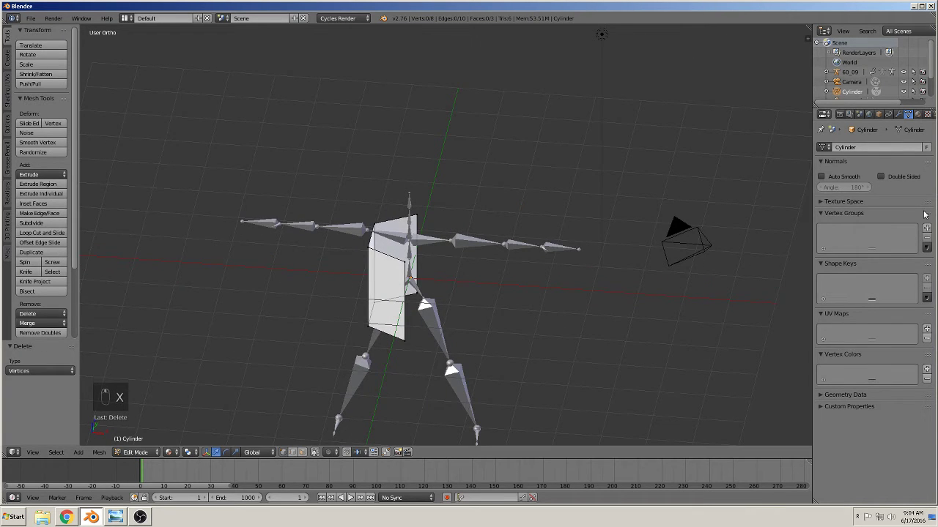
Step: Add a Mirror modifier to the half-cylinder body block
left_click(898, 115)
left_click(854, 148)
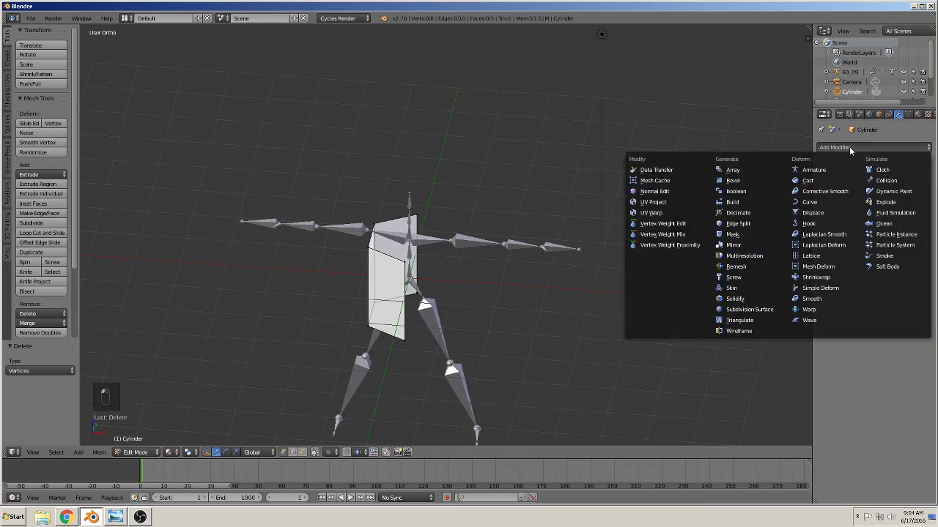
left_click(760, 247)
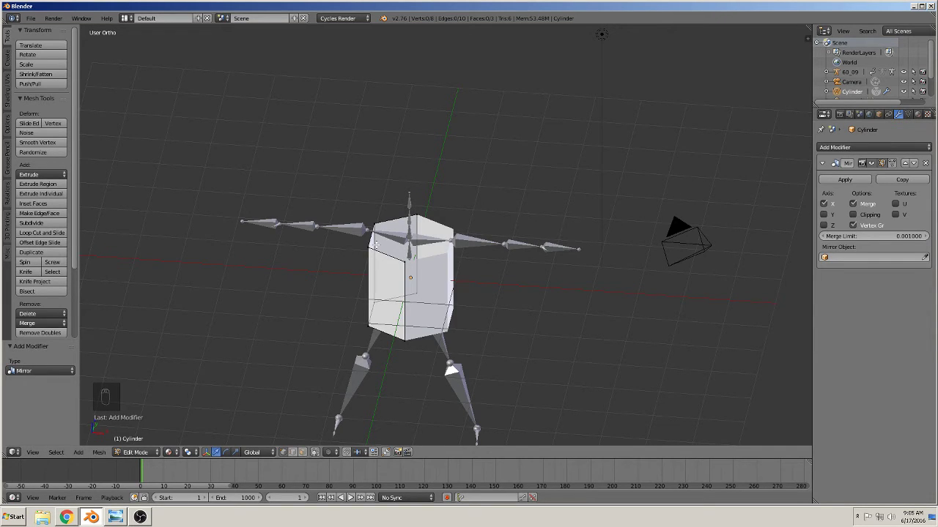
Step: In front view, scale the body's bottom edge inward to 0.591
middle_click_drag(425, 264, 440, 219)
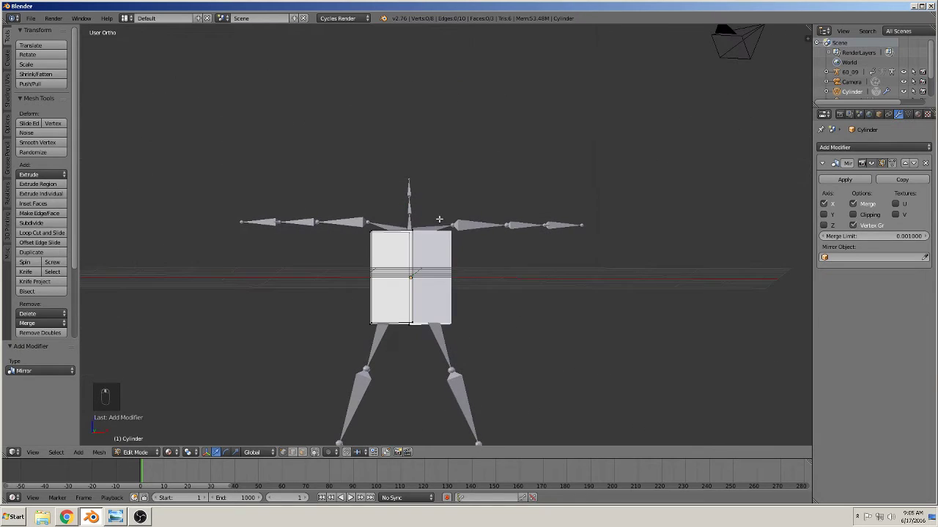
key("KP_1")
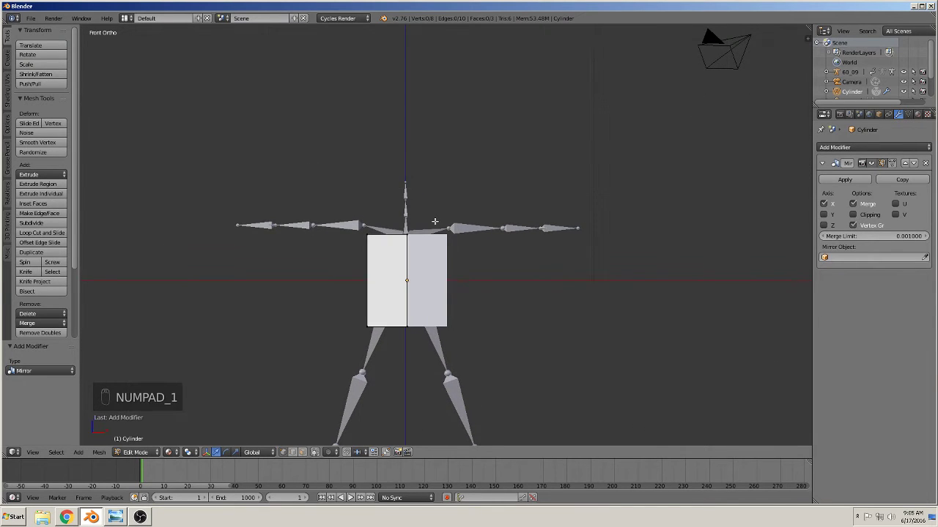
scroll(479, 245, "up", 2)
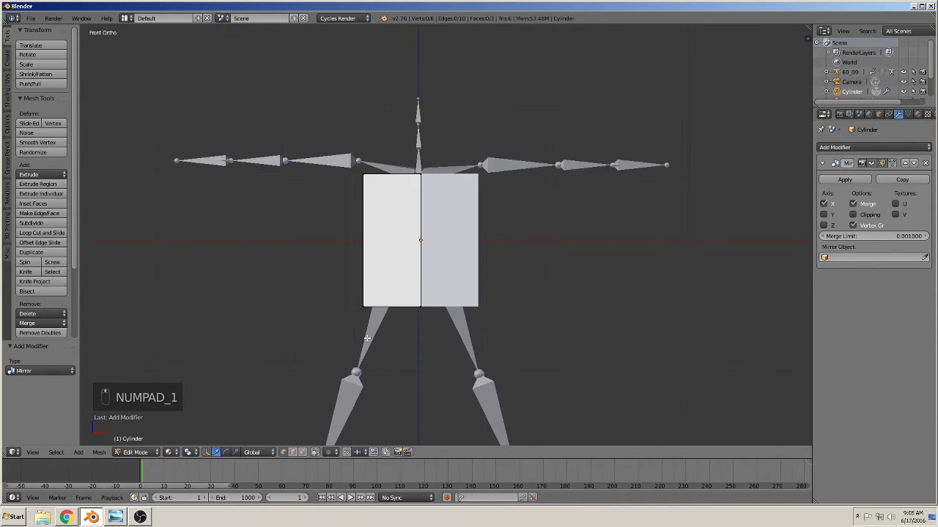
right_click(396, 309)
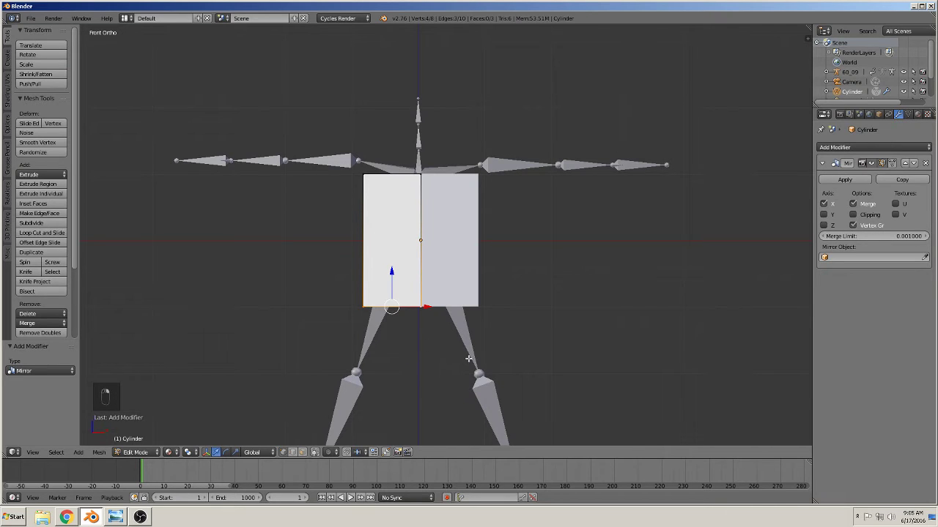
key("d")
key("s")
left_click(450, 345)
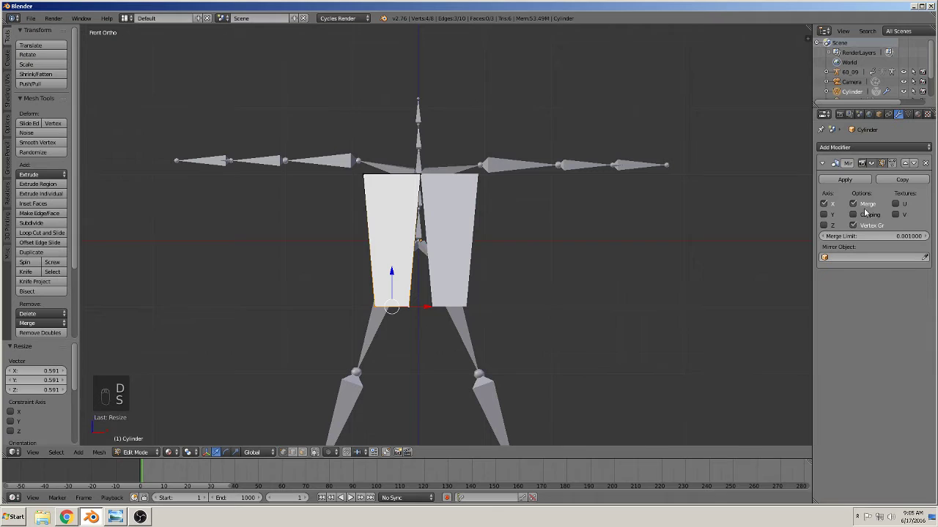
Step: Enable Mirror clipping, then raise and narrow the bottom edge
left_click(866, 214)
left_click_drag(391, 265, 410, 227)
left_click_drag(418, 260, 437, 265)
mouse_move(406, 228)
left_mouse_down()
mouse_move(405, 204)
mouse_move(402, 225)
left_mouse_up()
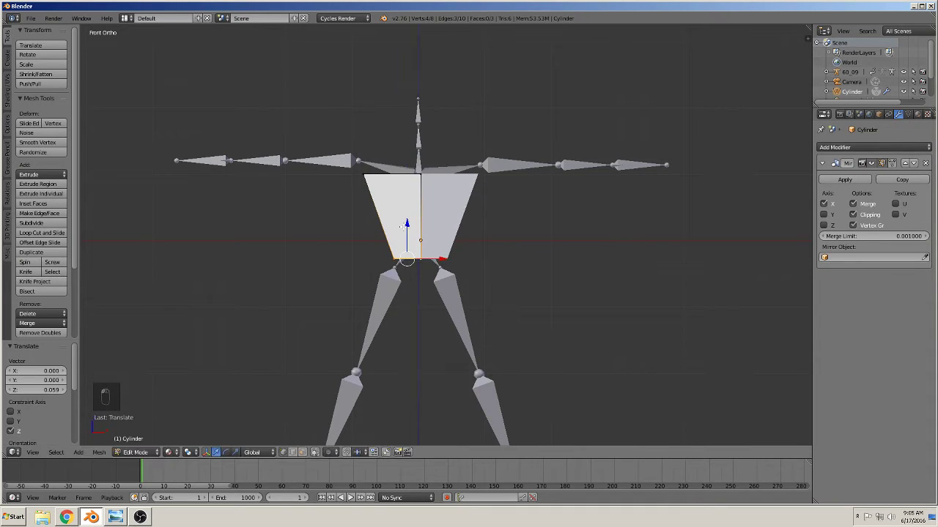
Step: Narrow the torso's top edge and extrude a smaller chest ring above it
right_click(394, 176)
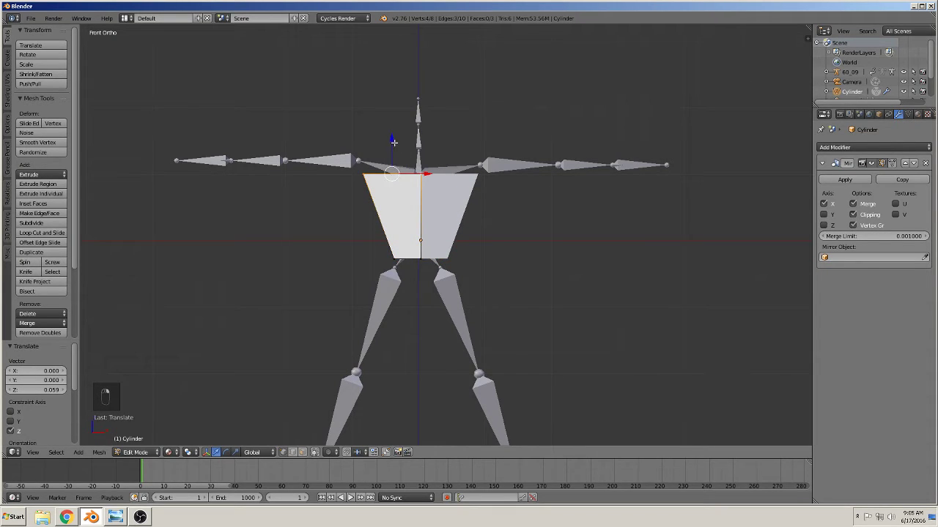
key("ctrl+space")
key("s")
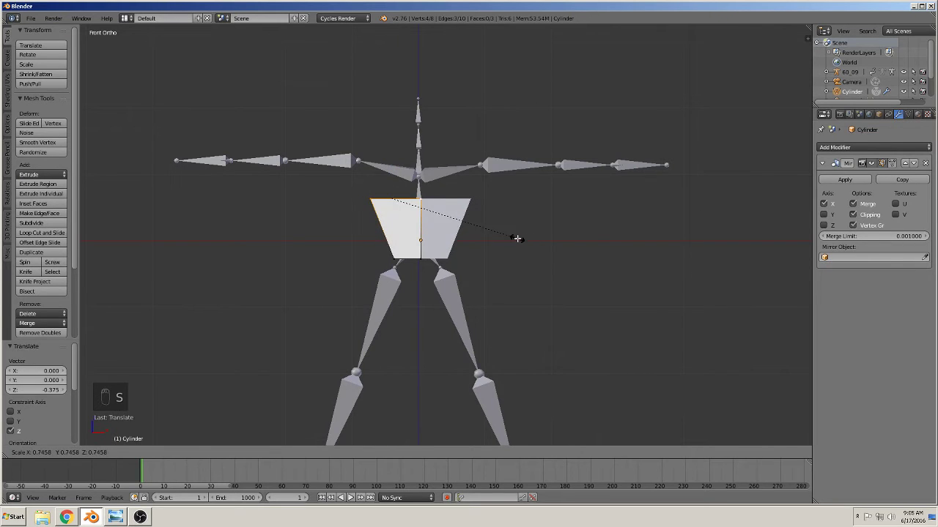
left_click(517, 238)
key("e")
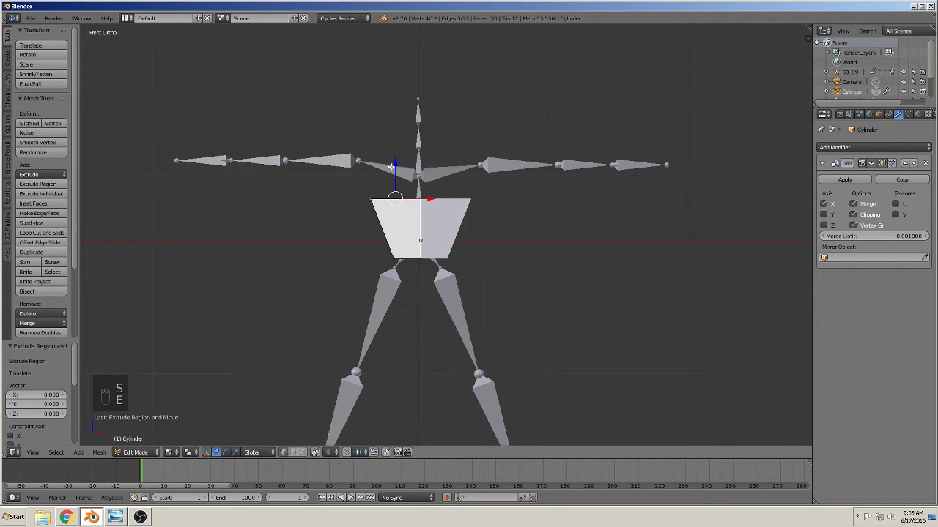
left_click(397, 114)
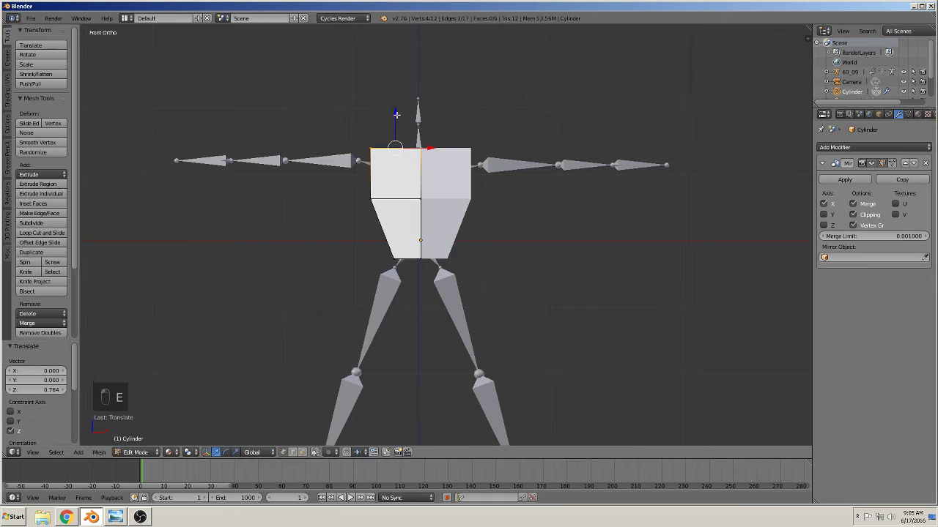
middle_click_drag(396, 114, 382, 257)
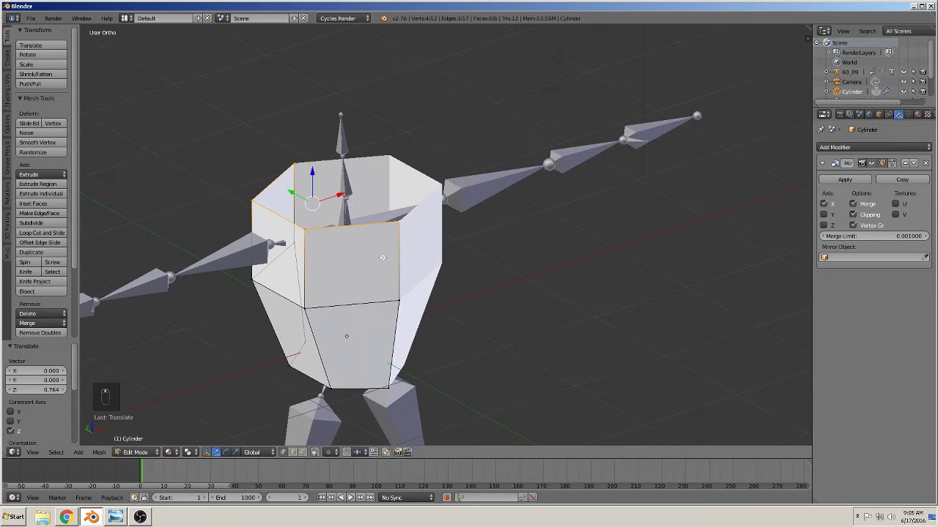
key("s")
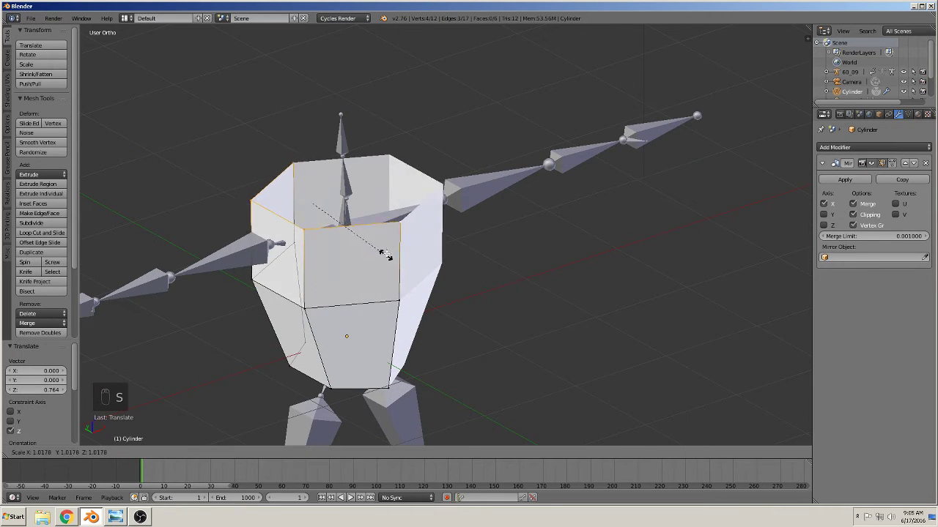
left_click(373, 232)
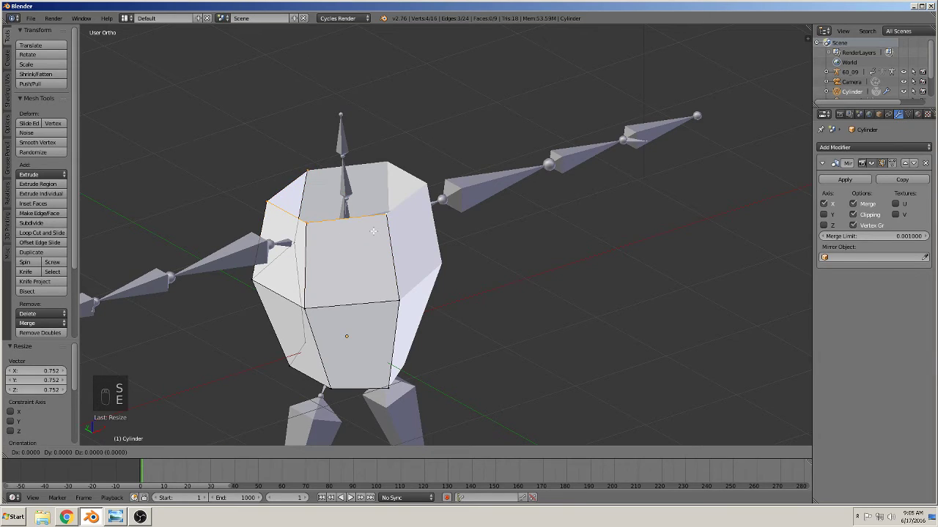
Step: Extrude and shrink rings into a narrow neck, stretching its top ring along Y
key("e")
key("s")
left_click(334, 209)
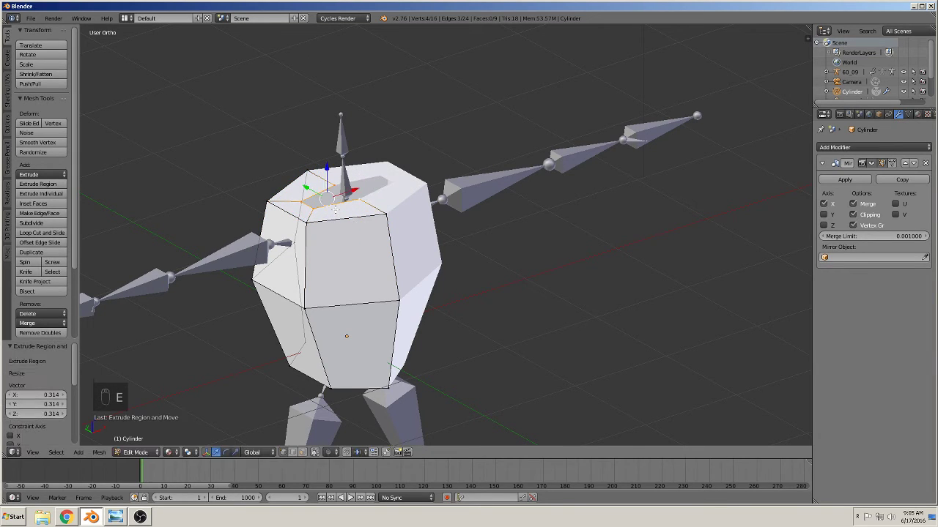
key("e")
right_click(339, 212)
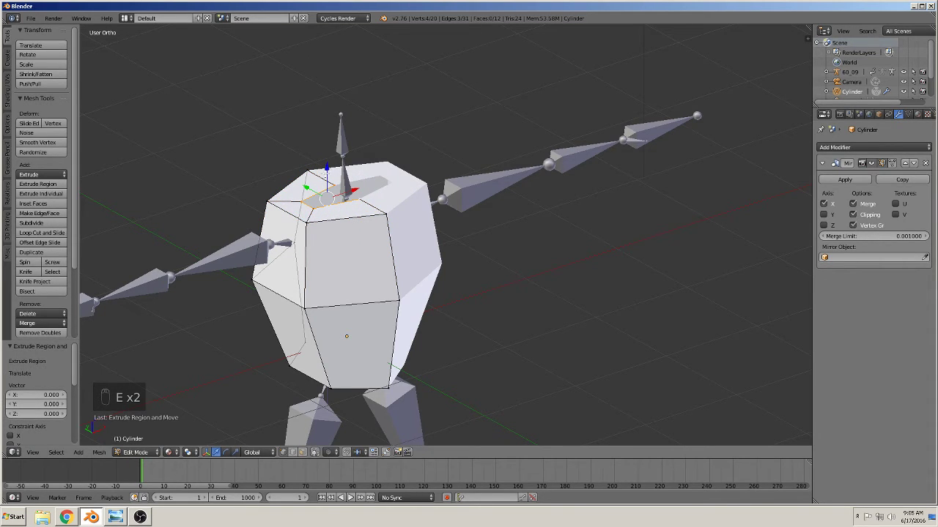
left_click_drag(326, 170, 327, 146)
middle_click_drag(367, 235, 385, 235)
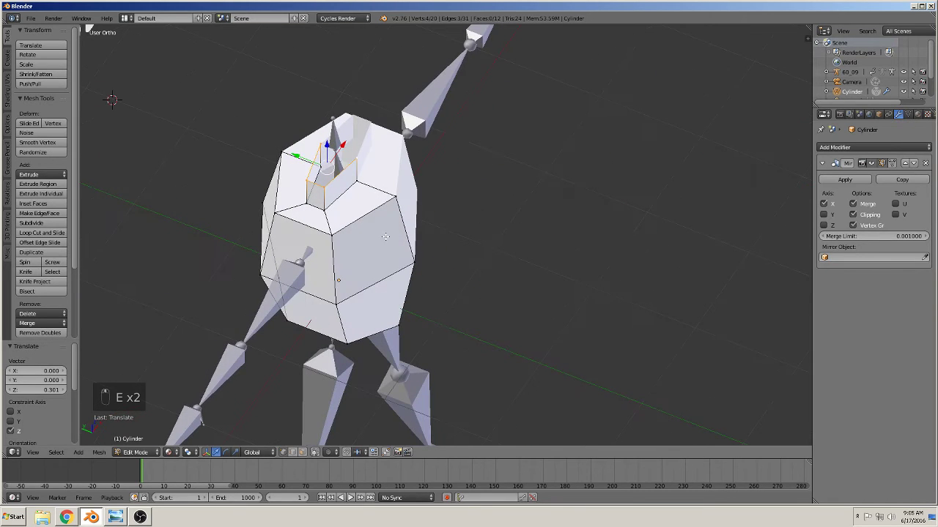
key("s")
key("y")
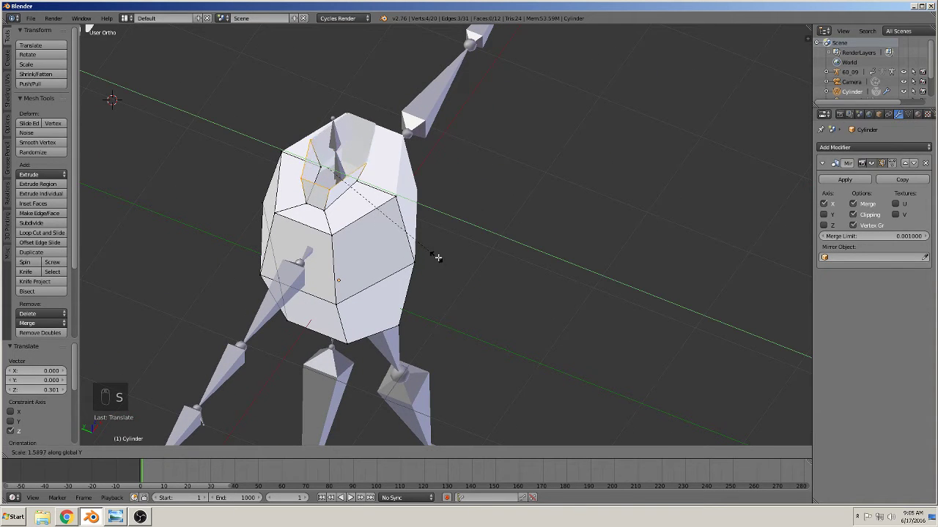
left_click(486, 278)
middle_click_drag(488, 278, 688, 253)
Step: Extrude a wide, tall head section and narrow its top ring
key("e")
key("s")
left_click(382, 245)
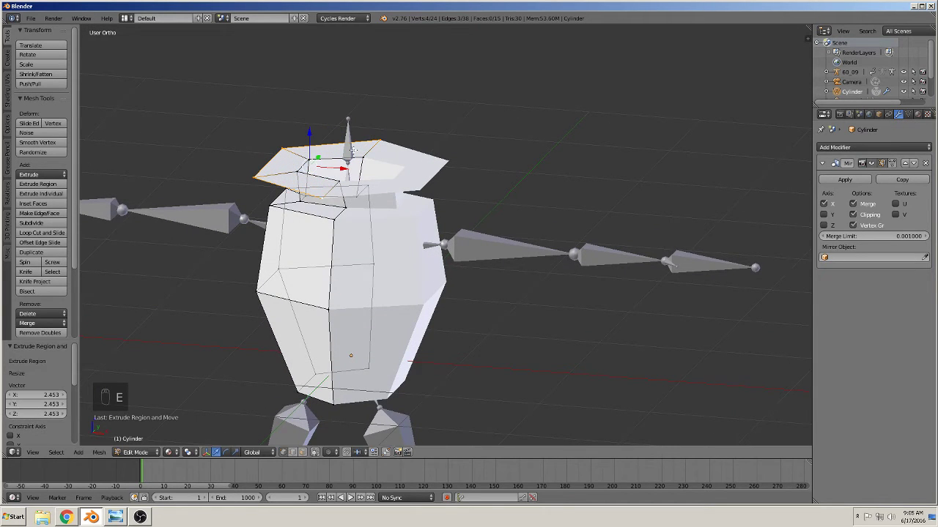
key("e")
left_click(312, 110)
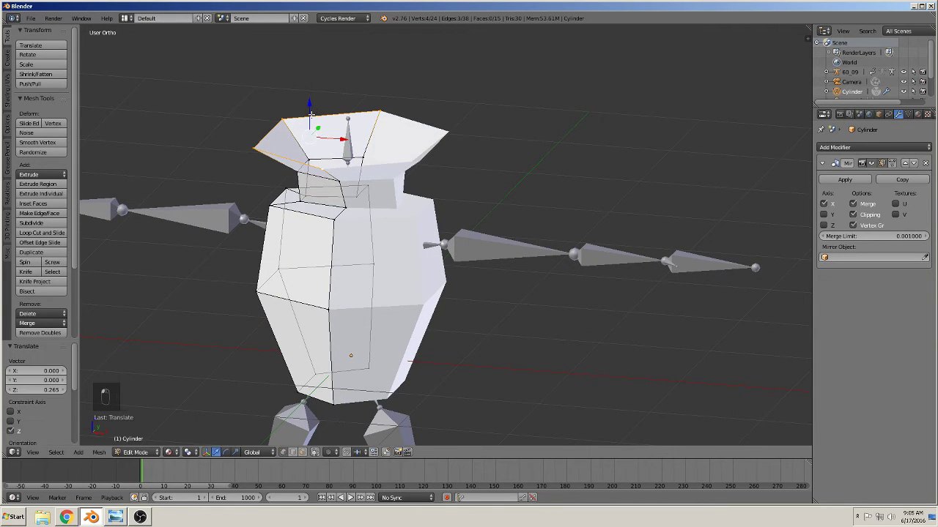
left_click_drag(310, 115, 329, 38)
key("e")
key("s")
left_click(383, 153)
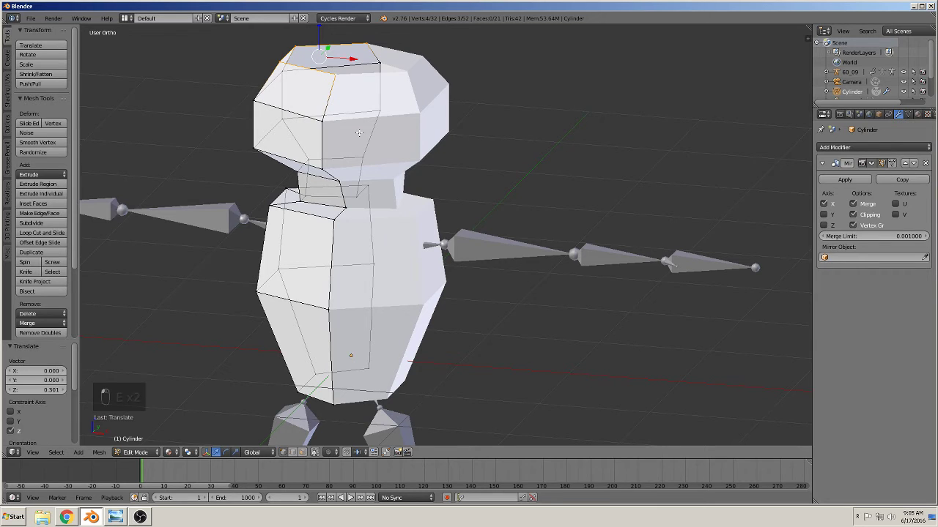
Step: Fill the top of the head with a face
key("f")
middle_click_drag(374, 261, 359, 308)
scroll(391, 259, "down", 3)
scroll(359, 280, "up", 2)
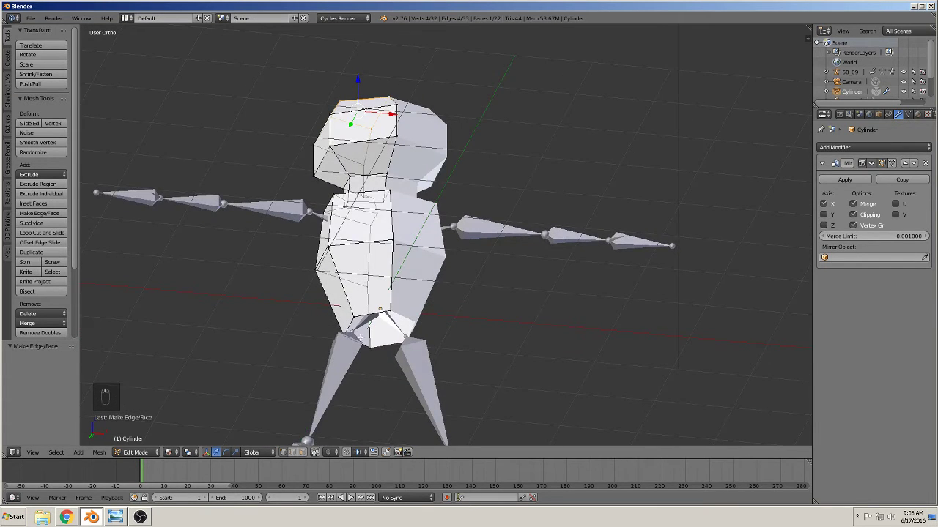
scroll(344, 329, "up", 2)
Step: Extrude the torso's bottom rim and shrink it inward
right_click(337, 344, "alt")
right_click(331, 348, "alt")
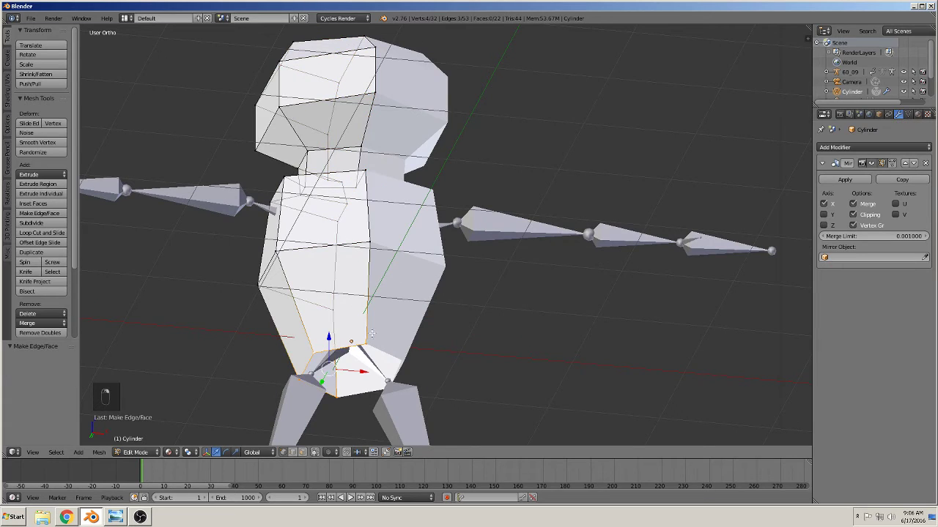
scroll(329, 322, "up", 4)
key("e")
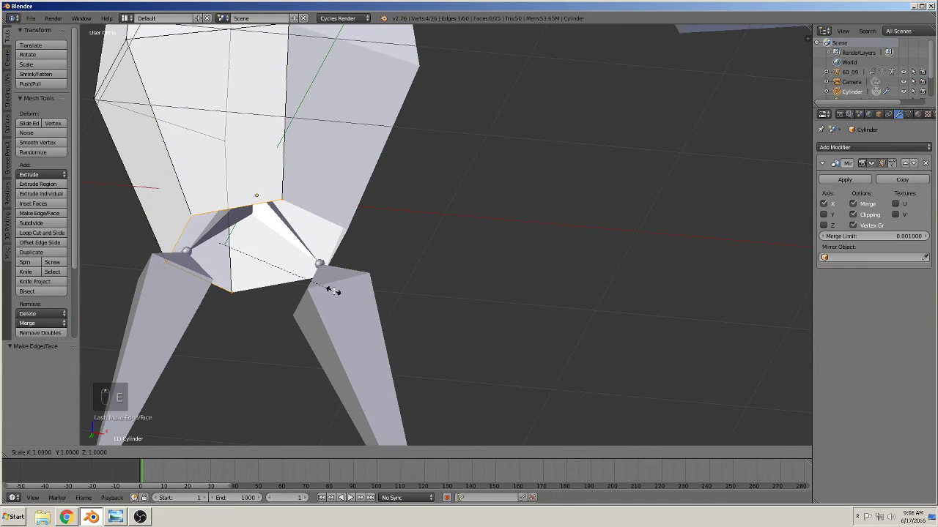
key("s")
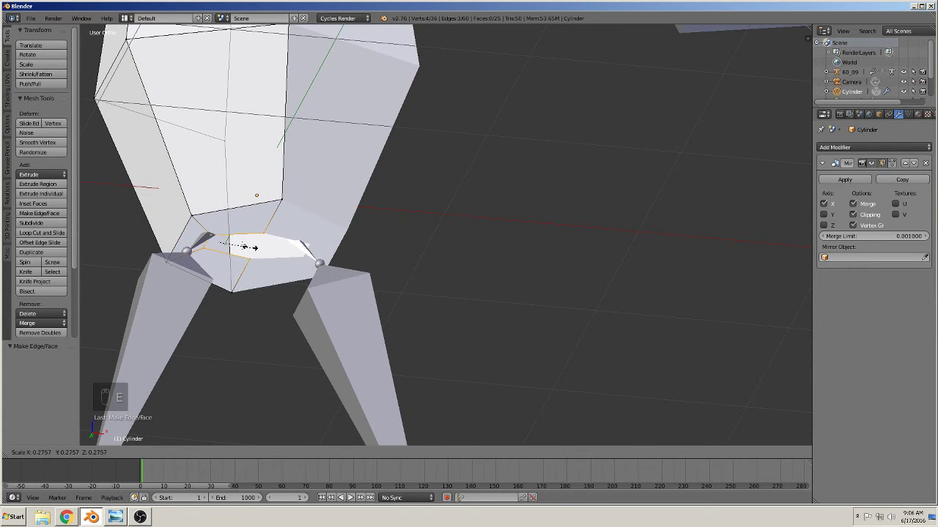
left_click(235, 277)
Step: Stretch the inset rim along Y, shift it along X, and fill it with a face
middle_click_drag(236, 277, 234, 314)
key("s")
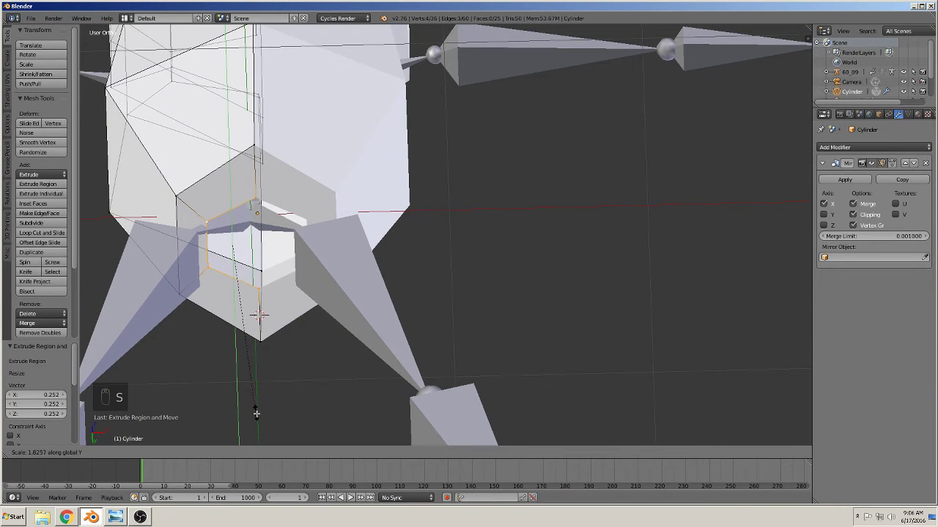
left_click(273, 264)
left_click_drag(266, 243, 277, 242)
key("f")
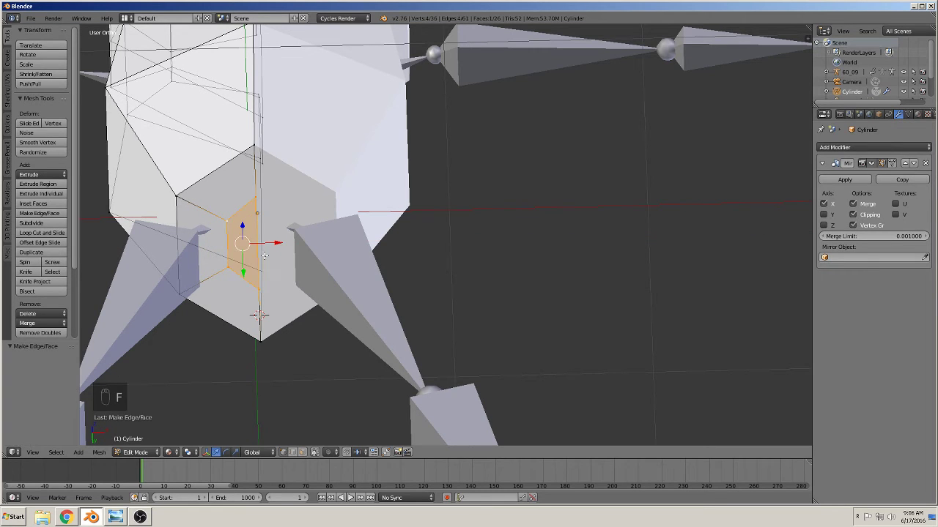
middle_click_drag(265, 257, 239, 251)
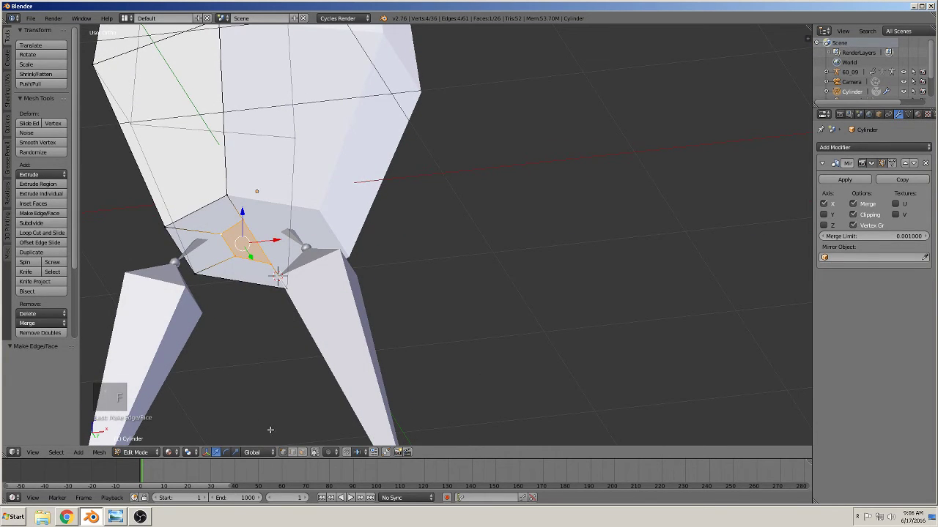
Step: Extrude the bottom face down into a leg and spread its end outward along X
right_click(193, 252)
scroll(220, 293, "down", 3)
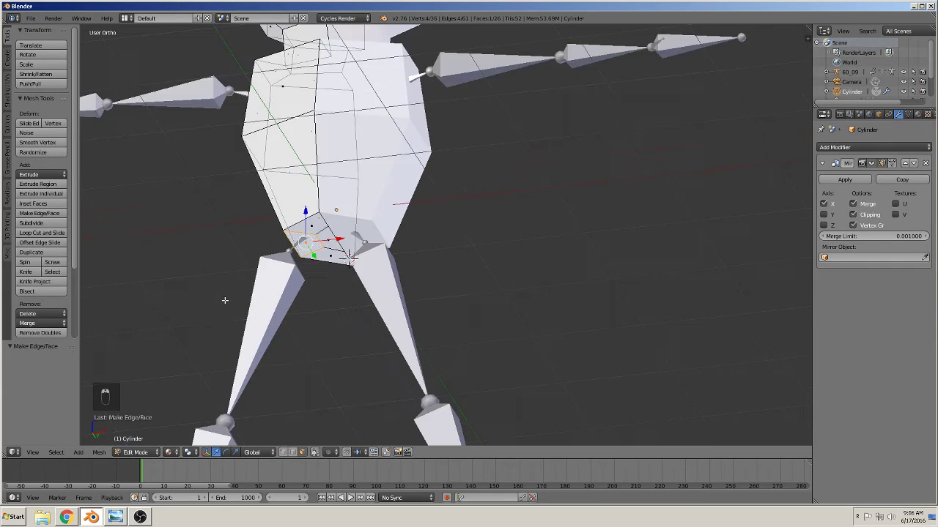
middle_click_drag(225, 300, 330, 294)
key("e")
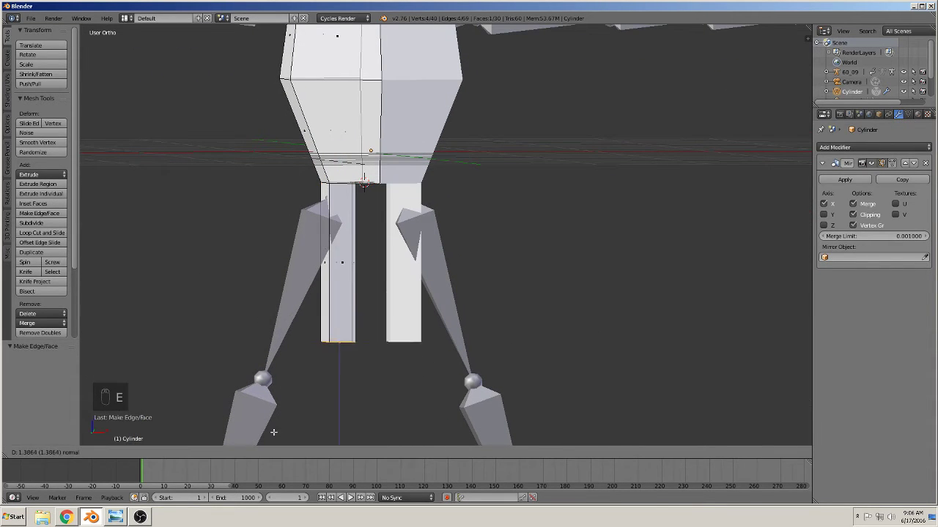
left_click(264, 56)
key("g")
key("x")
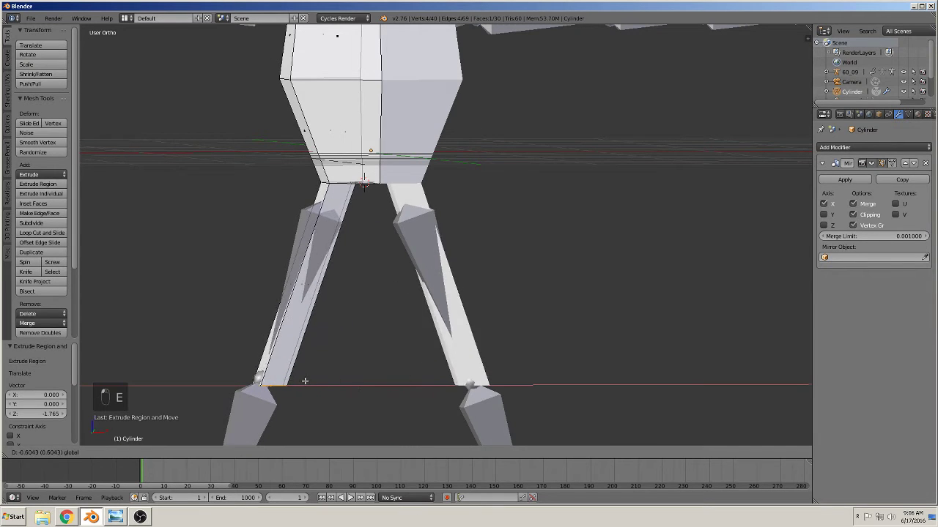
left_click(298, 364)
Step: Rotate the leg end to follow the bone and extend the leg down to the ankle
scroll(301, 276, "up", 2)
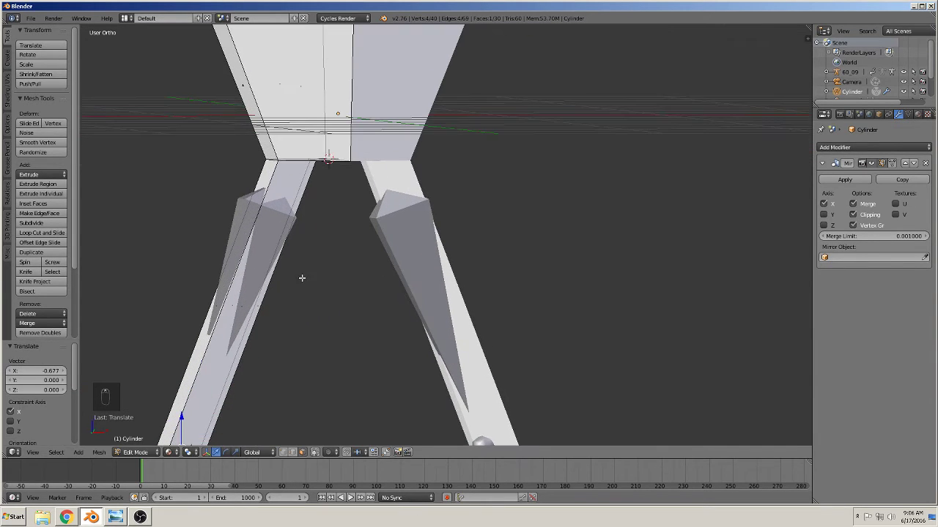
scroll(318, 243, "down", 2)
middle_click_drag(318, 243, 318, 183, "shift")
scroll(368, 253, "down", 2)
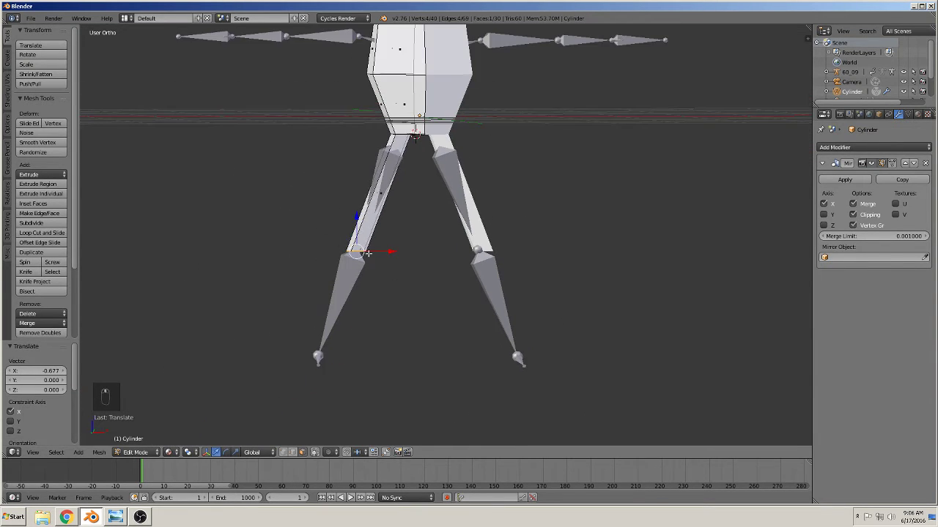
key("r")
left_click(386, 302)
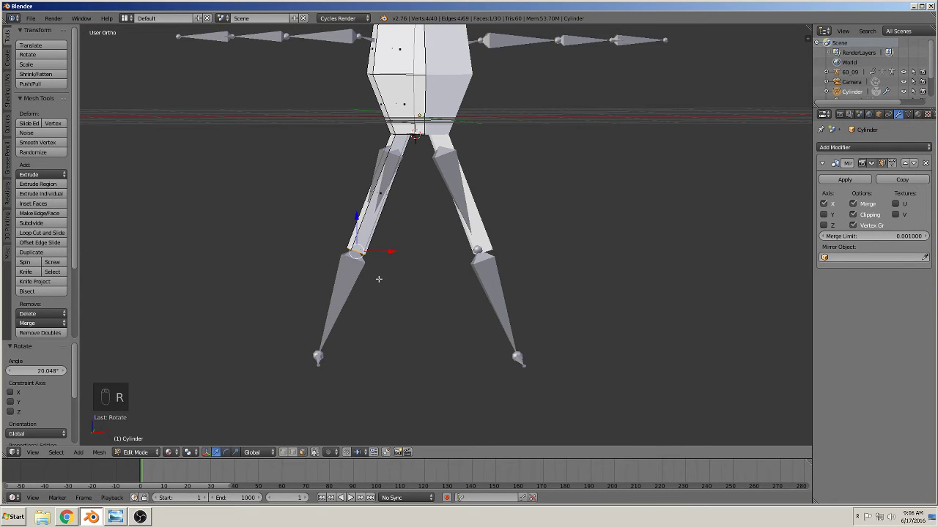
key("e")
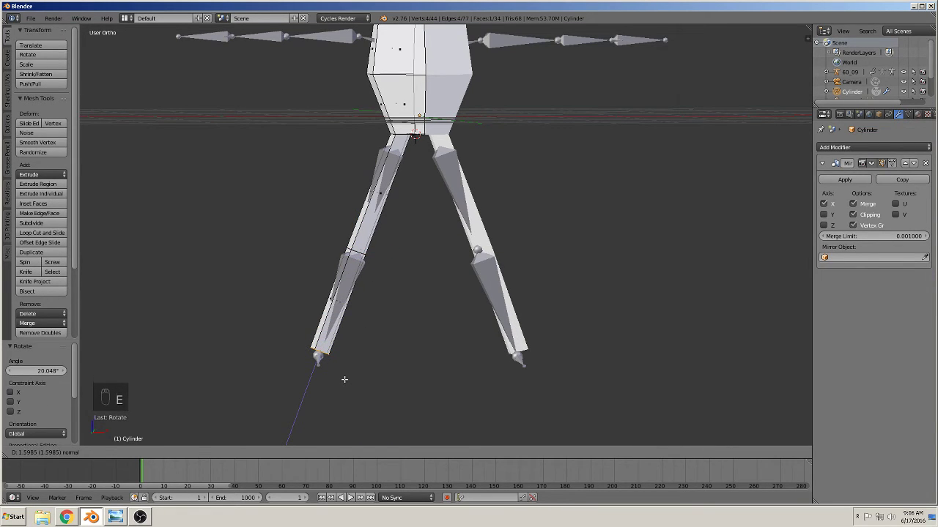
left_click(345, 380)
key("e")
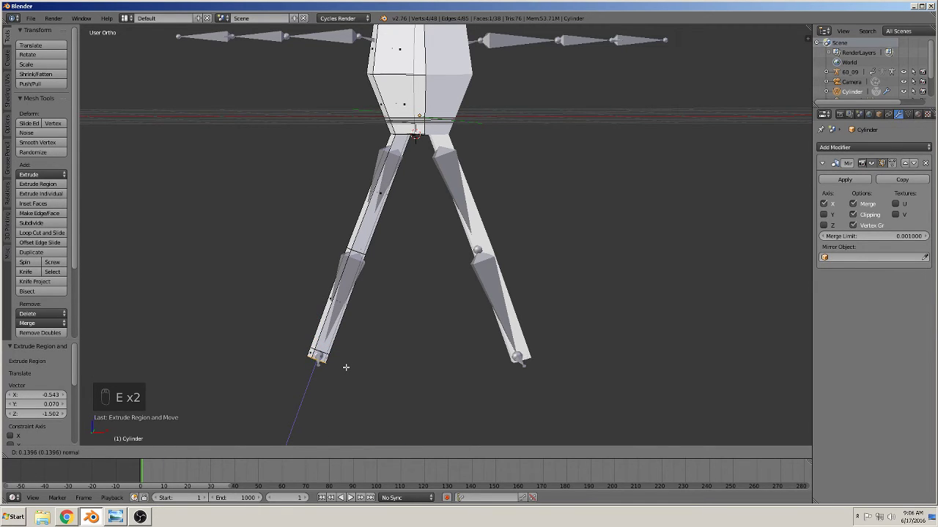
left_click(344, 369)
key("ctrl+z")
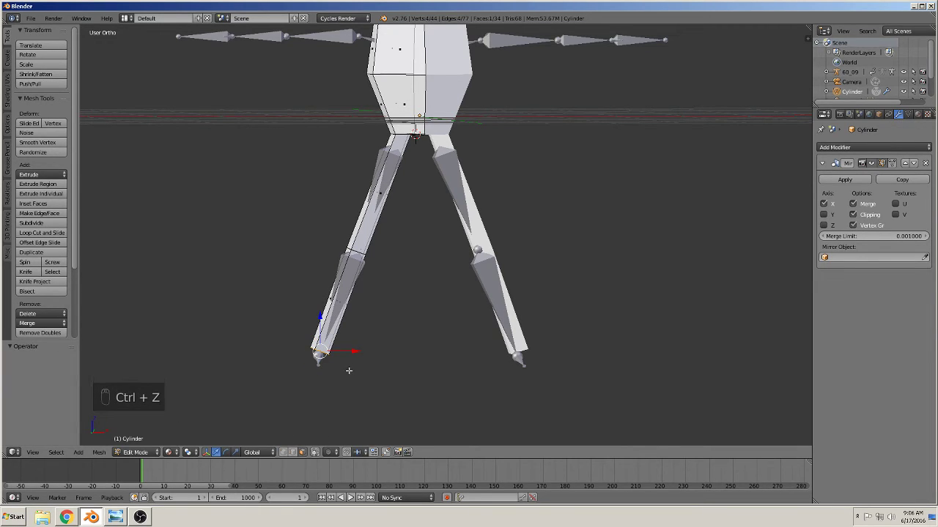
key("r")
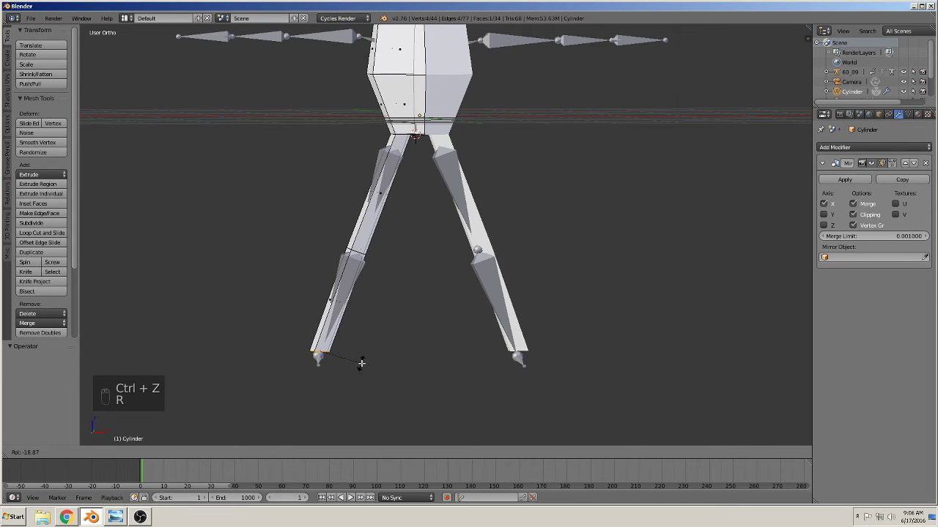
left_click(362, 363)
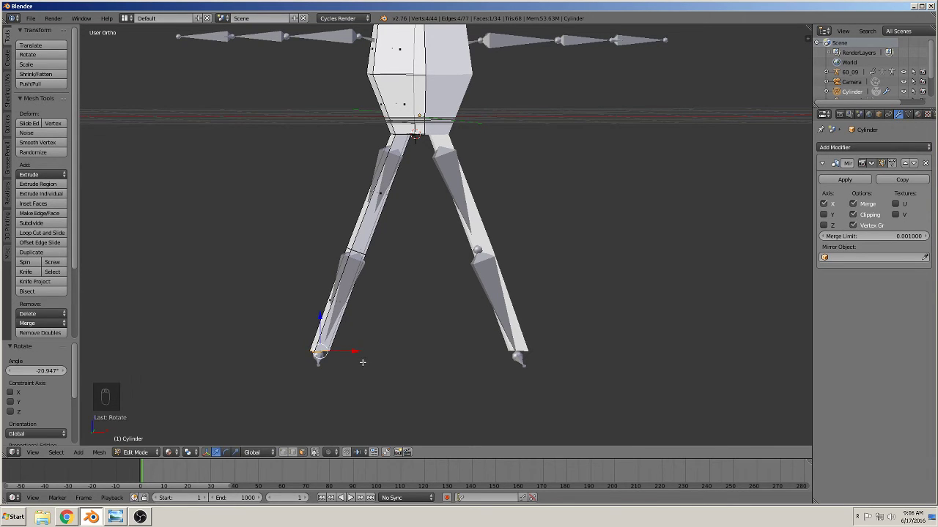
Step: Shift the crotch vertices along X
scroll(352, 362, "up", 2)
middle_click_drag(394, 119, 412, 217, "shift")
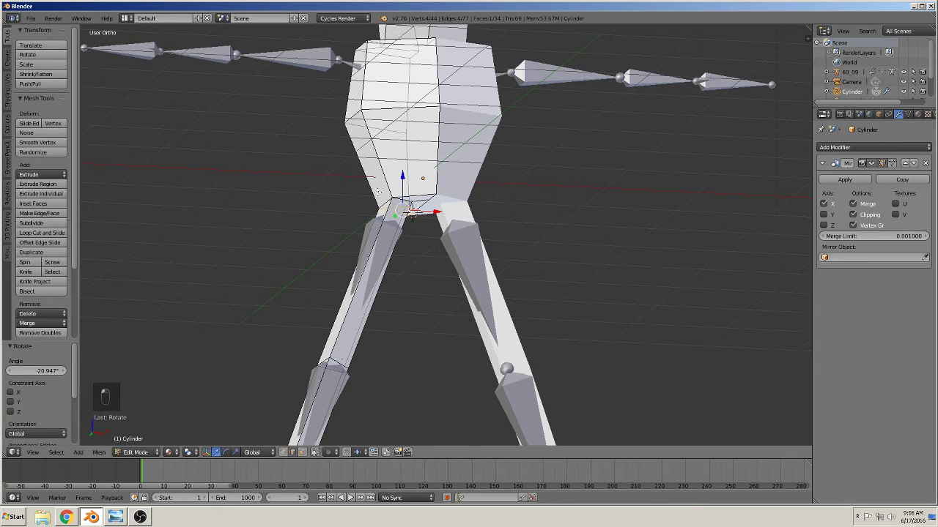
right_click(411, 207)
key("g")
key("x")
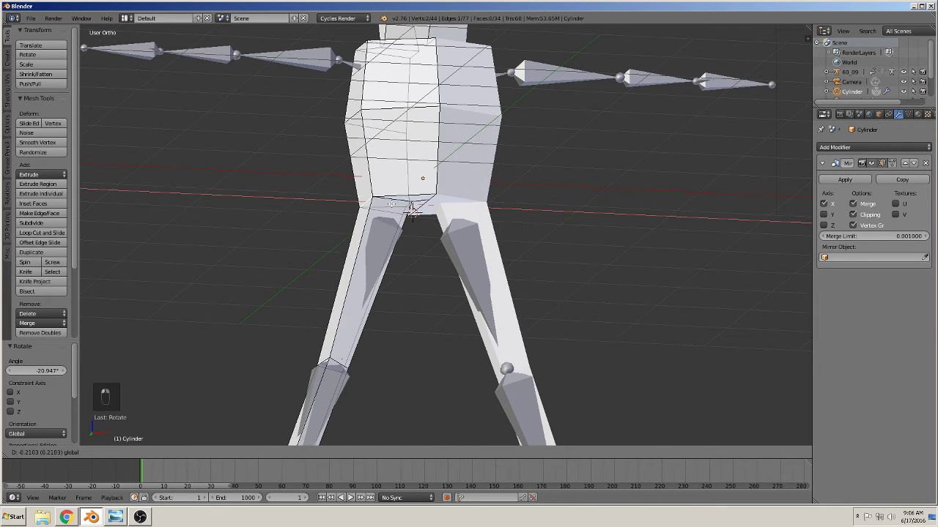
left_click(411, 208)
Step: Lower the leg's bottom face along Z
middle_click_drag(412, 208, 456, 313)
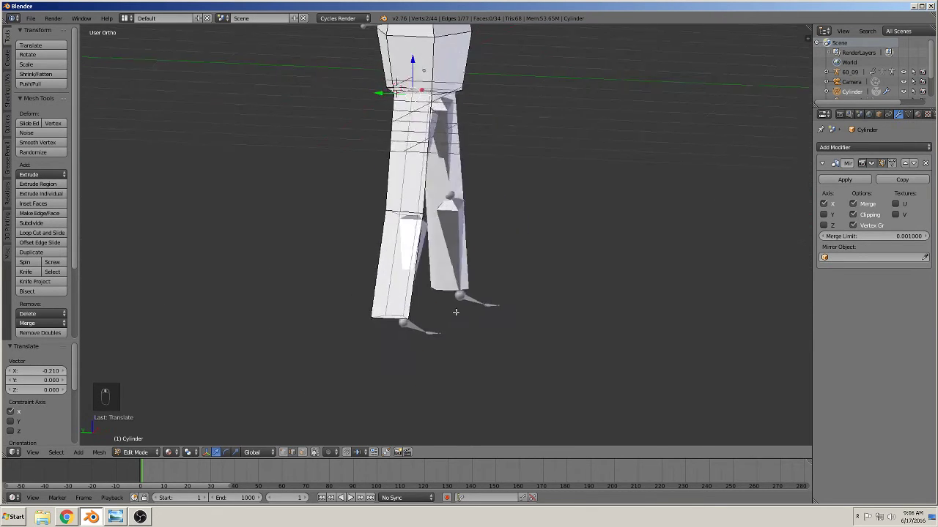
right_click(396, 320)
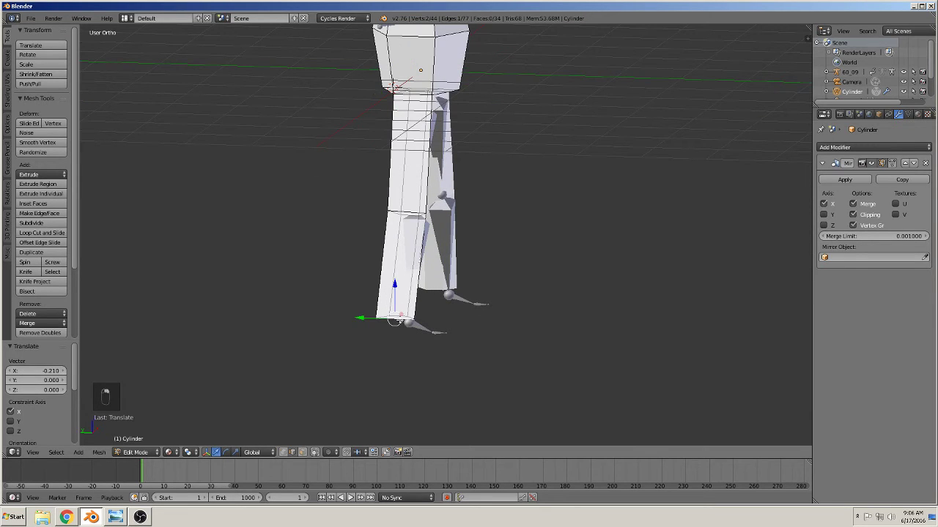
scroll(396, 320, "up", 2)
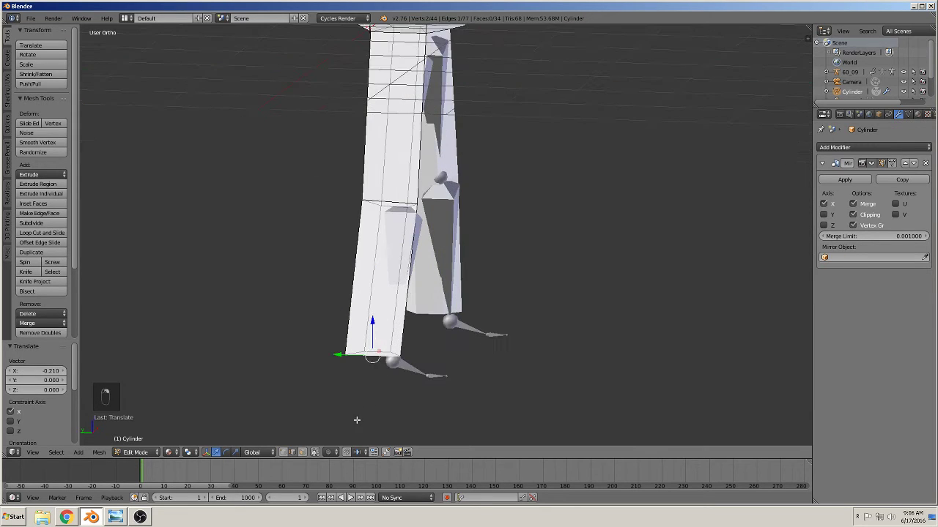
right_click(374, 357, "alt")
key("g")
key("z")
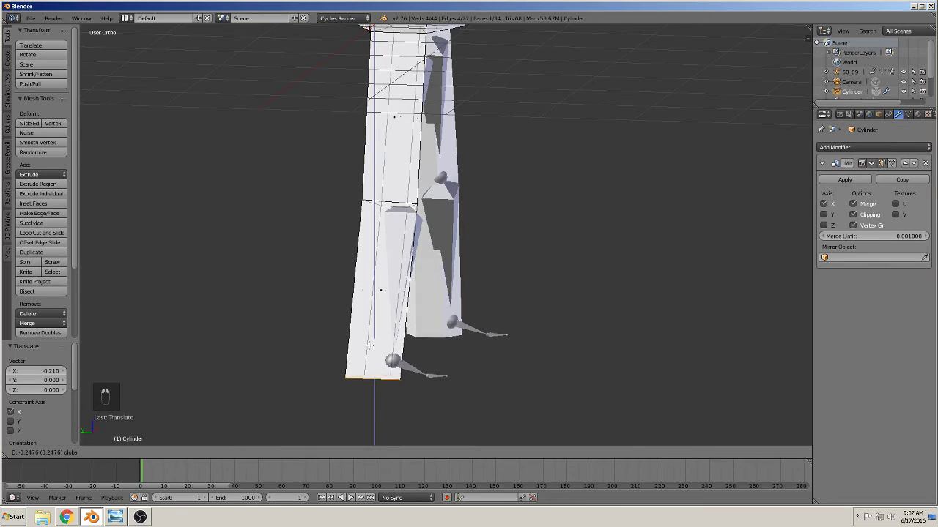
left_click(430, 376)
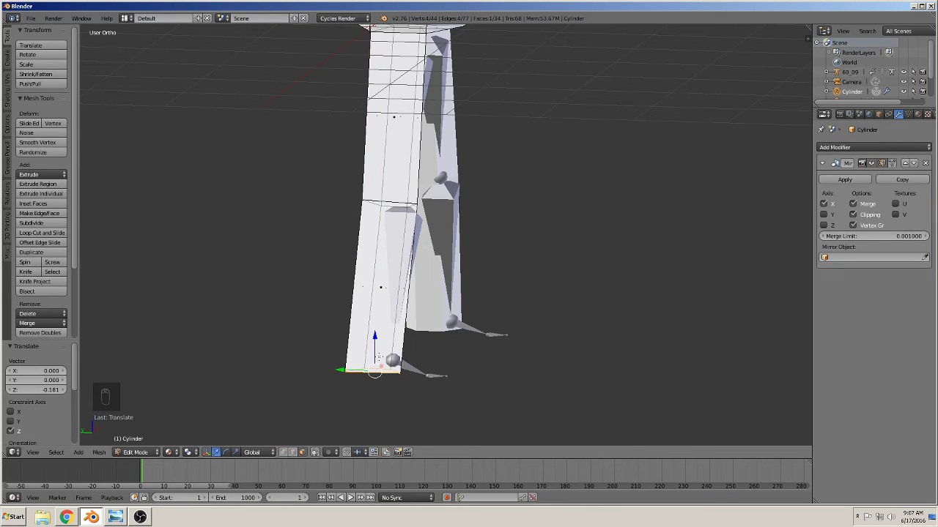
Step: Add a loop cut across the lower leg
key("ctrl+r")
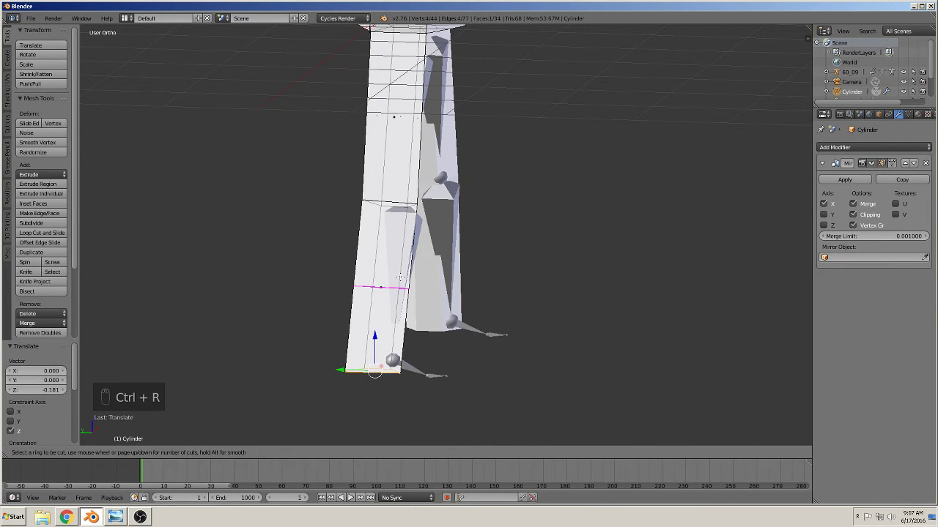
left_click(401, 279)
left_click(393, 341)
middle_click_drag(387, 359, 294, 365)
Step: Extrude the leg's bottom face forward along Y into a foot, rotated 20.216°
left_click(303, 453)
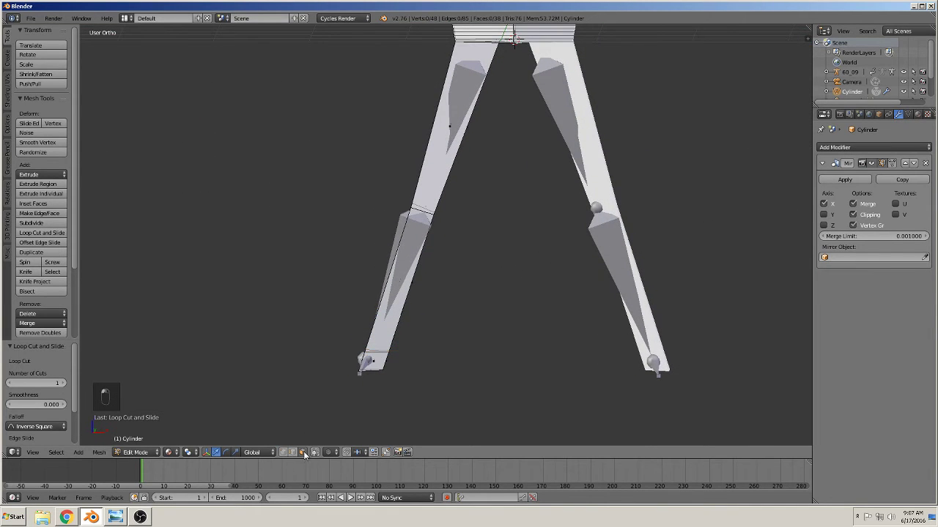
right_click(372, 362)
middle_click_drag(372, 362, 452, 407)
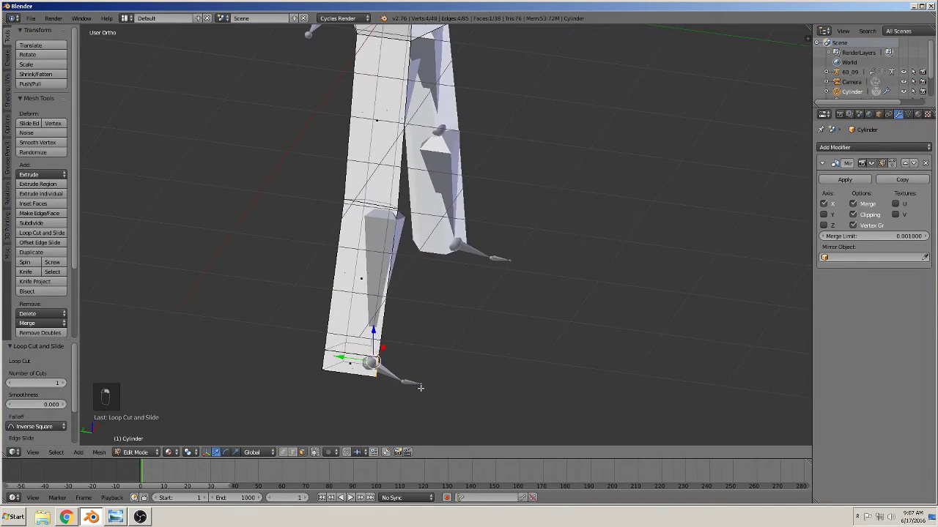
key("e")
key("g")
key("y")
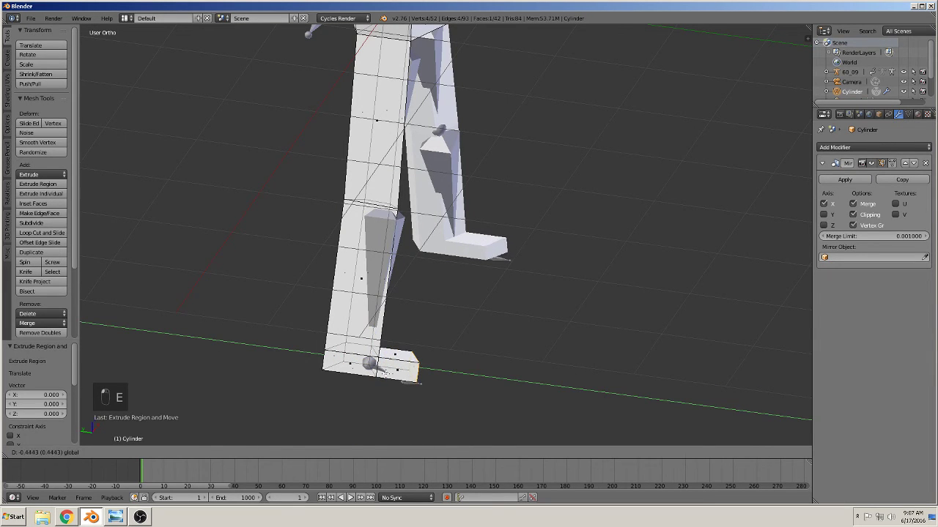
left_click(400, 380)
middle_click_drag(479, 402, 493, 422)
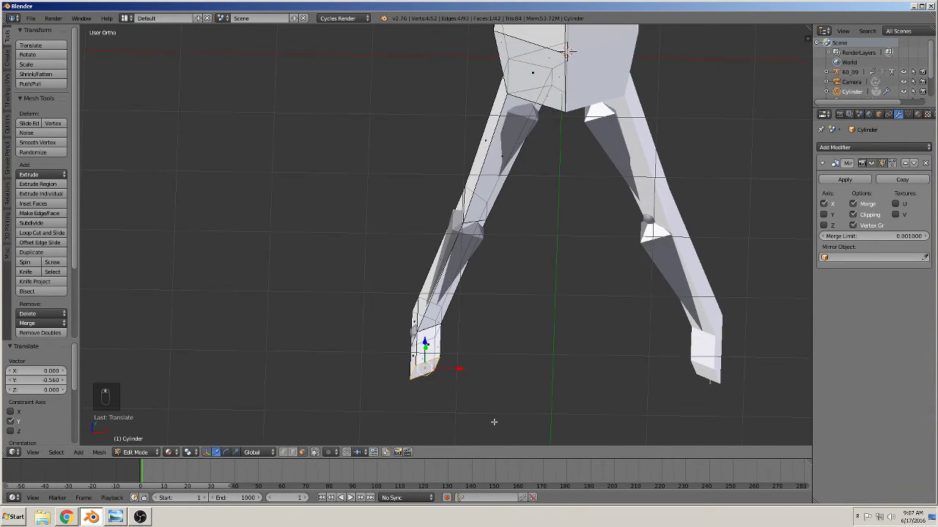
key("r")
left_click(468, 408)
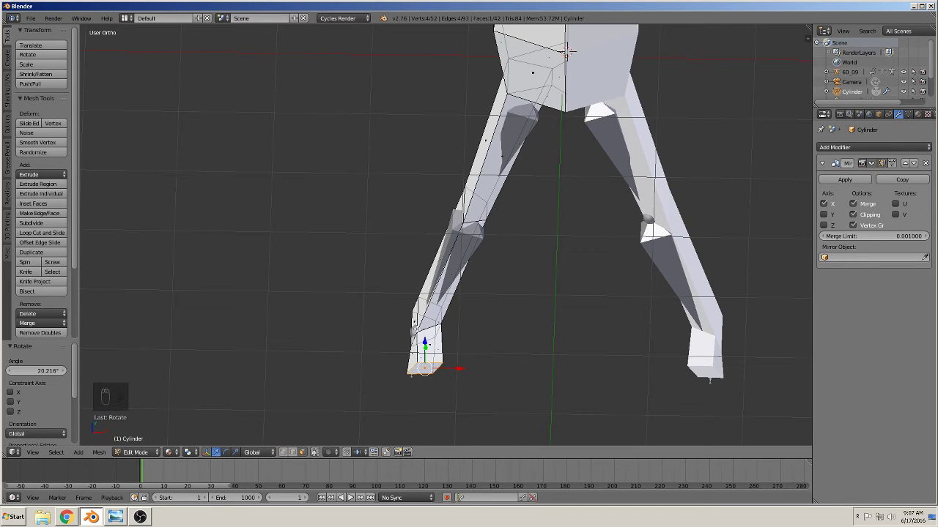
middle_click_drag(470, 372, 477, 305)
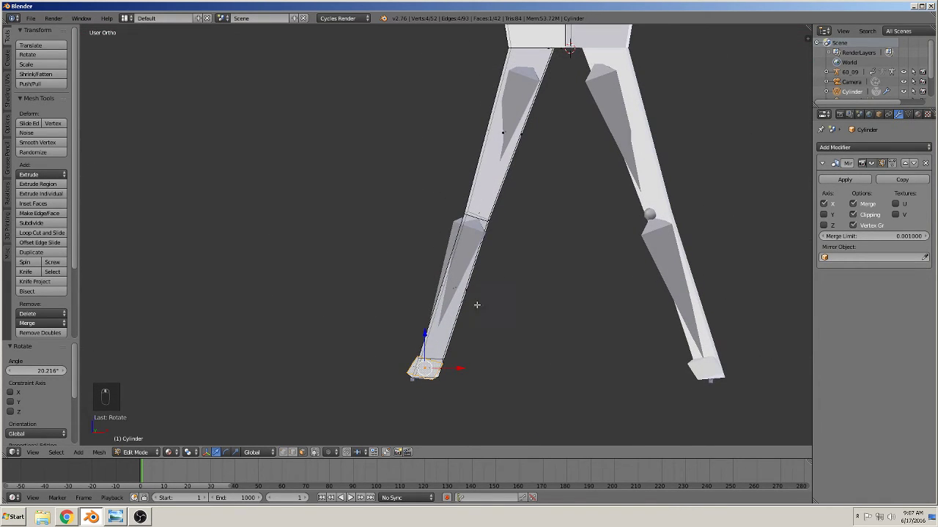
middle_click_drag(542, 50, 517, 266)
Step: Extrude the upper-left shoulder face, shrink it to about half and raise it
middle_click_drag(437, 68, 437, 199, "shift")
right_click(437, 199)
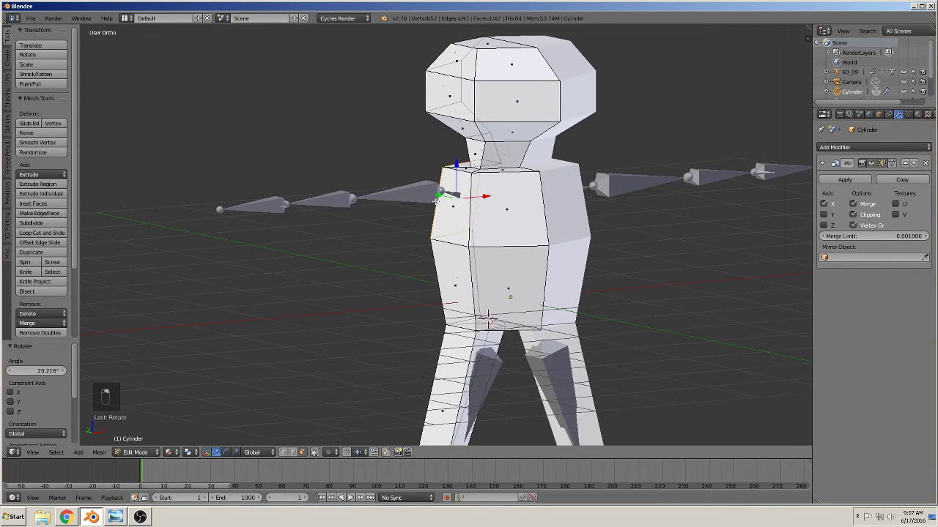
right_click(452, 207)
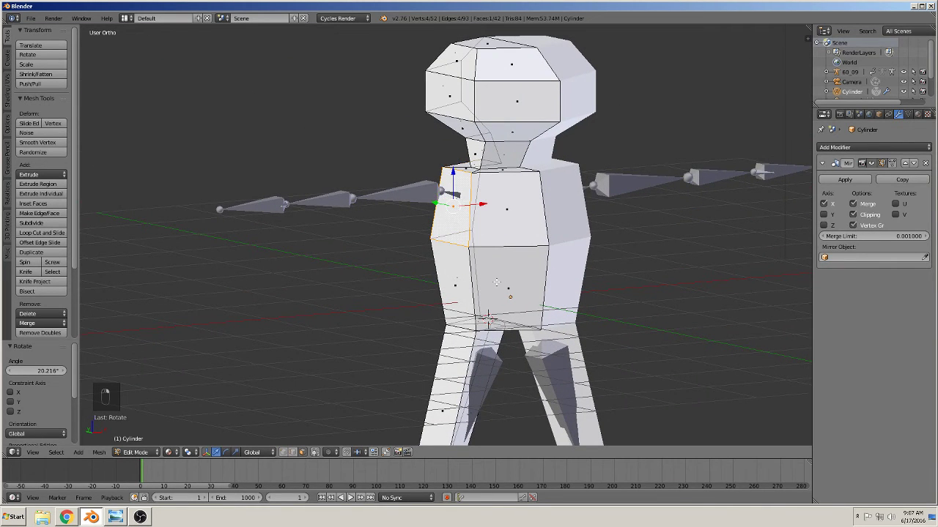
key("e")
key("s")
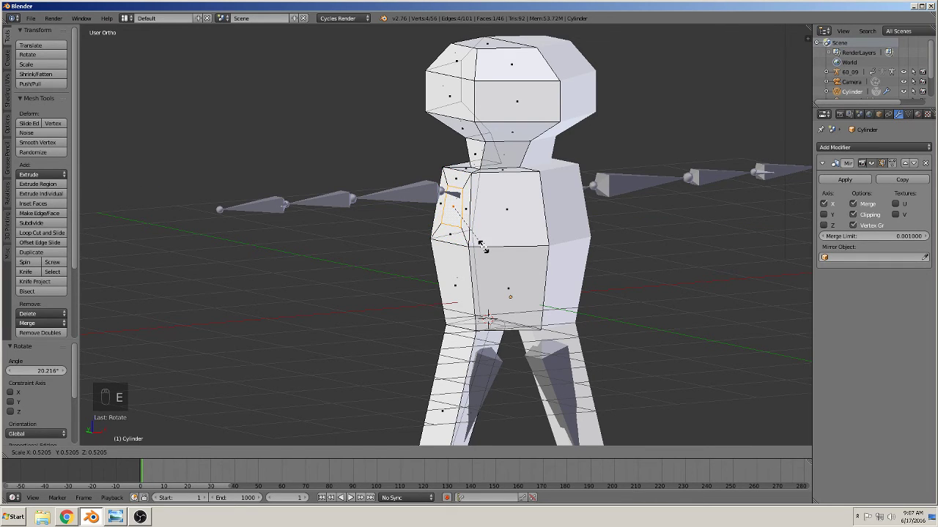
left_click(480, 248)
key("g")
key("z")
left_click(454, 189)
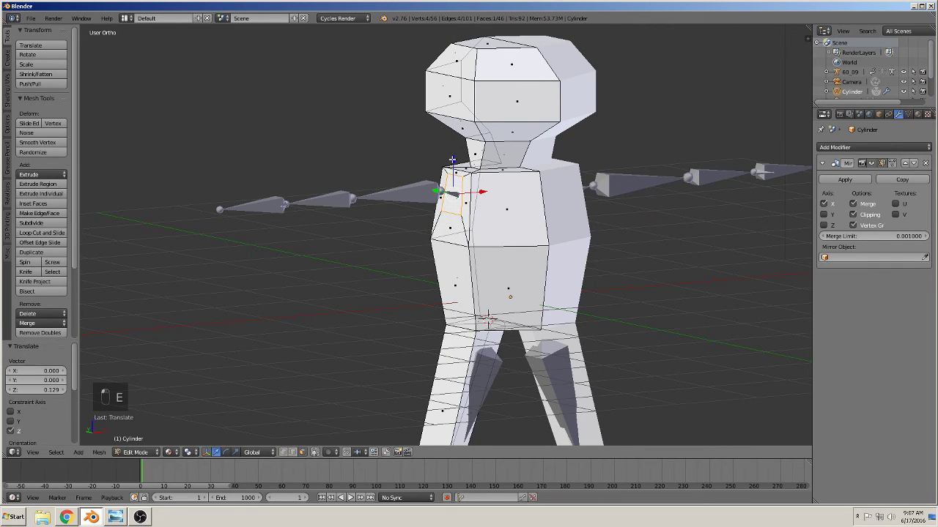
Step: Push the shoulder face out along X into an arm, then tilt and raise its end
key("g")
key("z")
key("z")
left_click(455, 192)
key("g")
key("x")
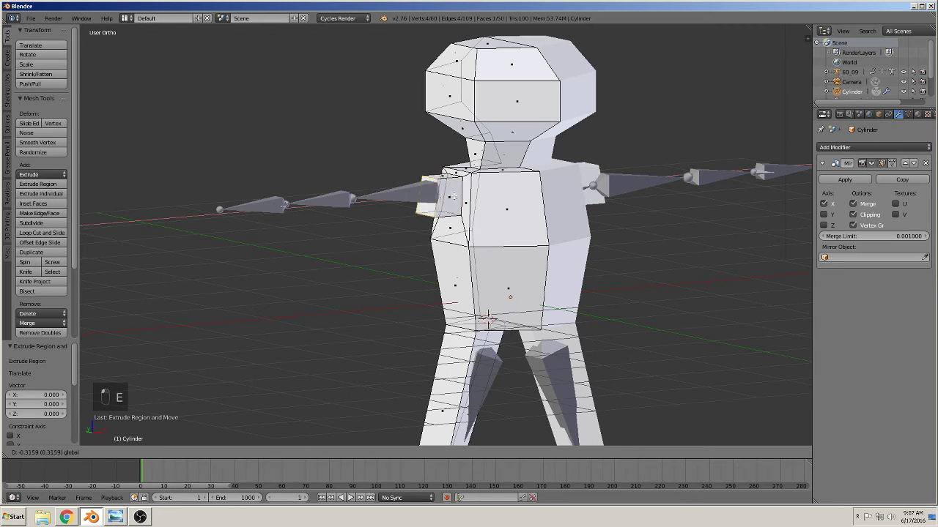
left_click(380, 232)
middle_click_drag(381, 233, 327, 237)
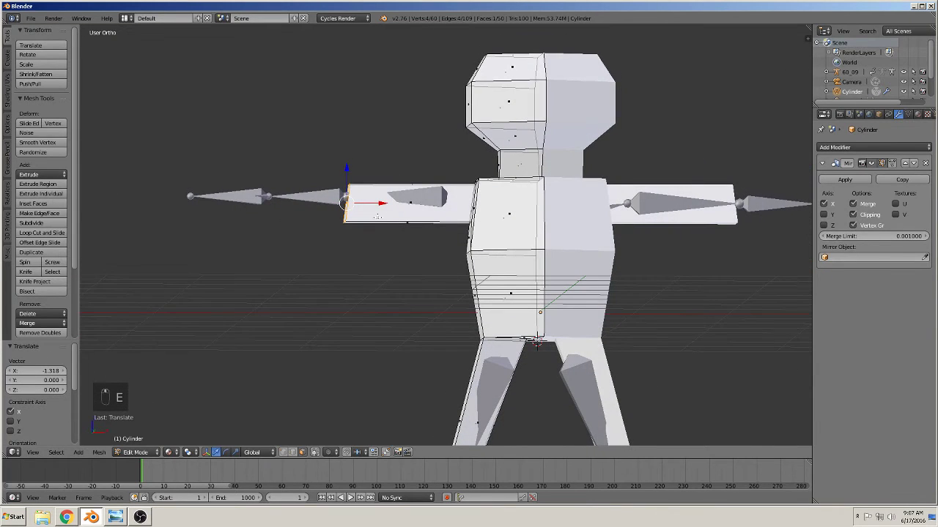
key("r")
left_click(372, 254)
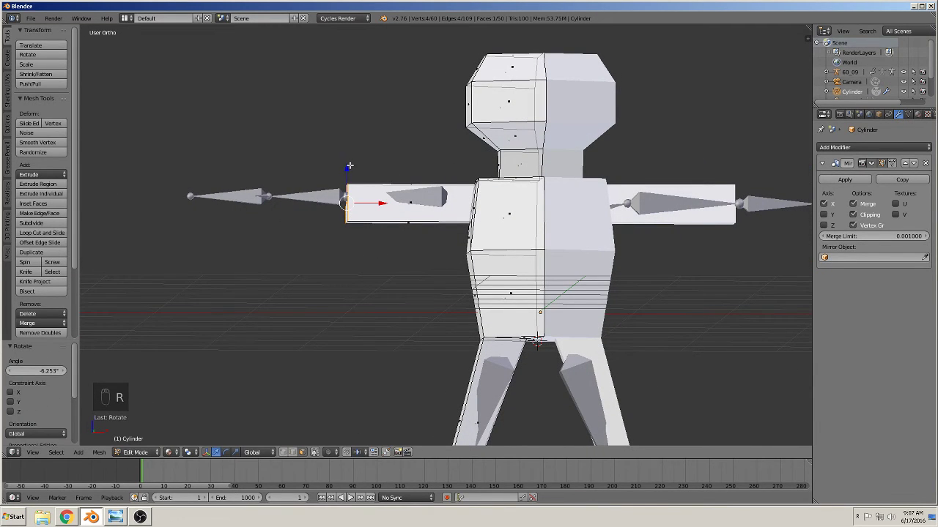
key("g")
key("z")
left_click(348, 164)
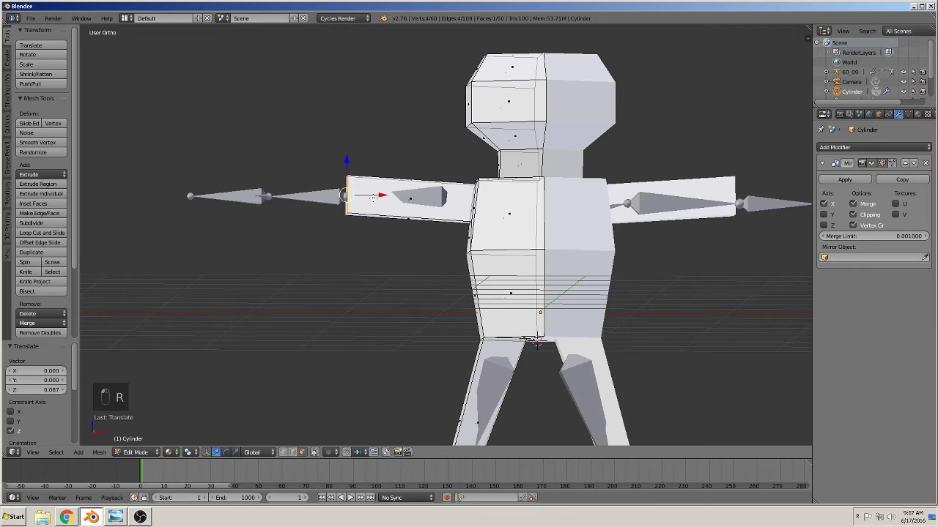
Step: Extrude two more arm segments outward along X
key("e")
right_click(374, 197)
key("e")
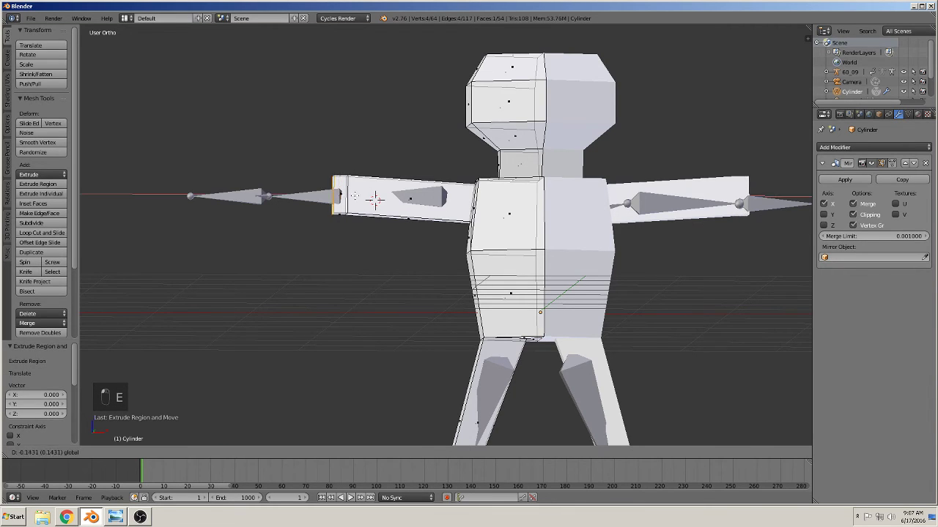
left_click(375, 199)
key("e")
key("x")
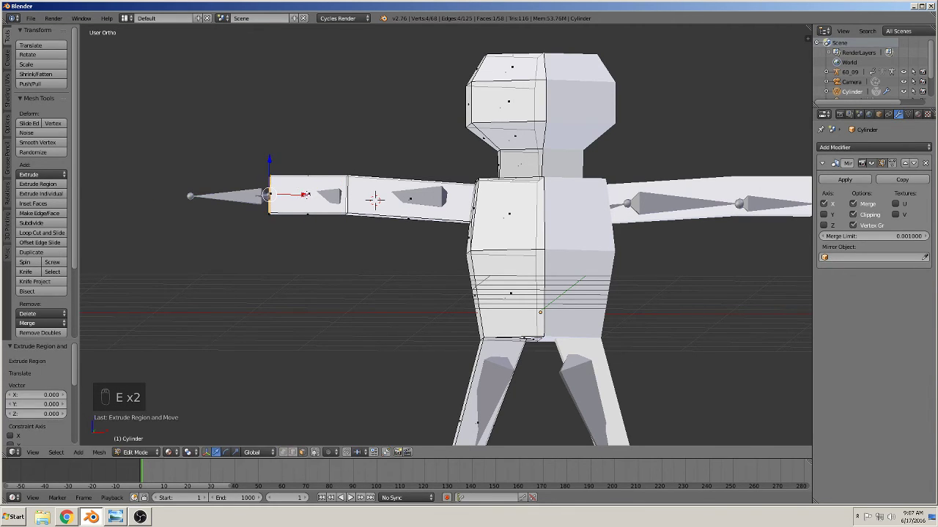
left_click(375, 199)
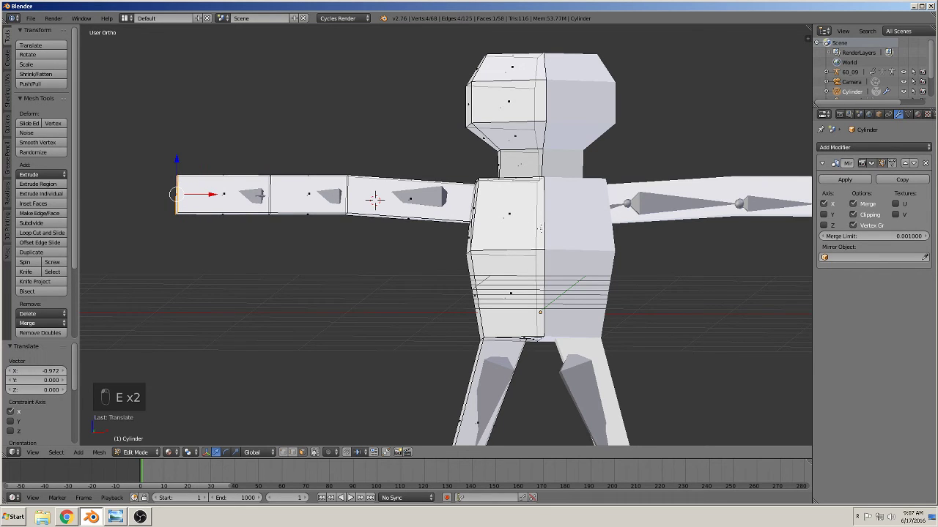
middle_click_drag(543, 218, 475, 188)
Step: In edge select mode, resize the two shoulder edges and lower the shoulder edge slightly
right_click(449, 158, "ctrl")
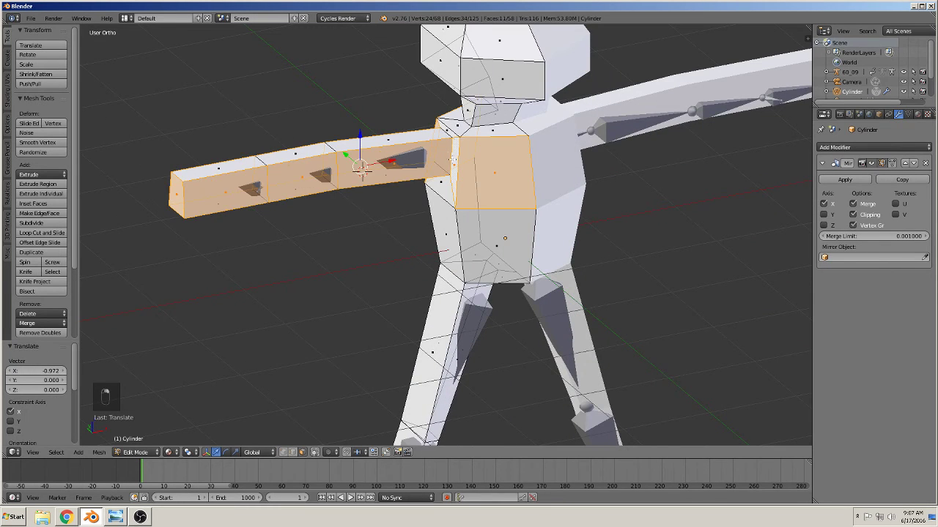
left_click(292, 452)
right_click(455, 153)
right_click(448, 155, "shift")
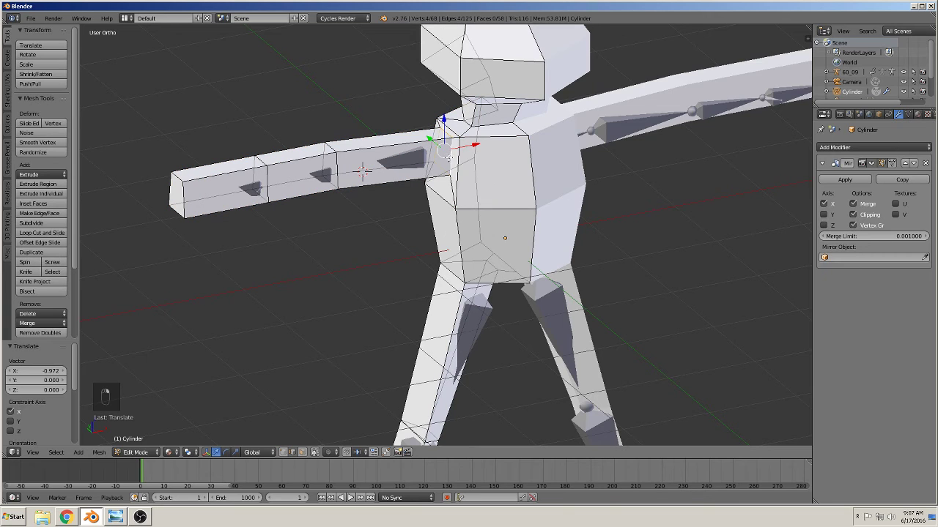
key("s")
left_click(457, 209)
left_click_drag(444, 121, 445, 130)
Step: Enlarge the upper-arm edge loop and shrink the loop near the hand to taper the arm
right_click(339, 168, "alt")
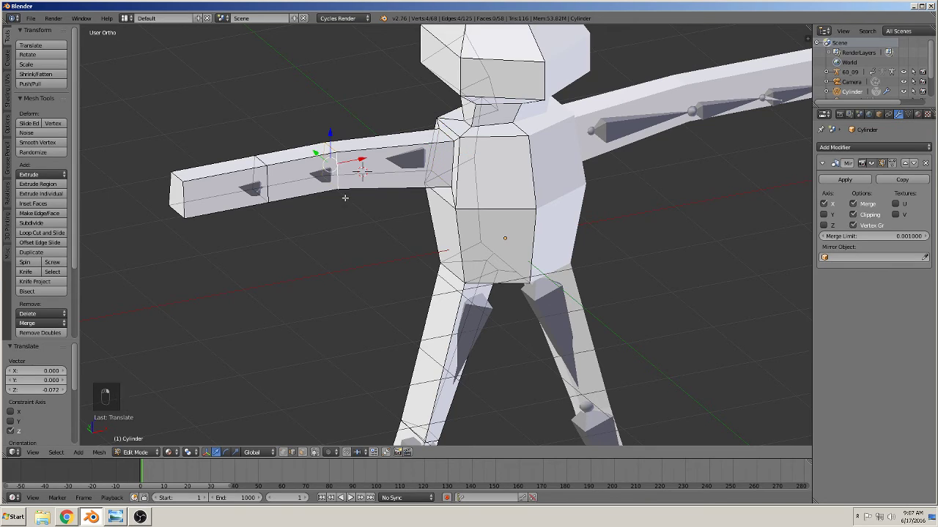
key("s")
left_click(349, 203)
right_click(268, 179, "alt")
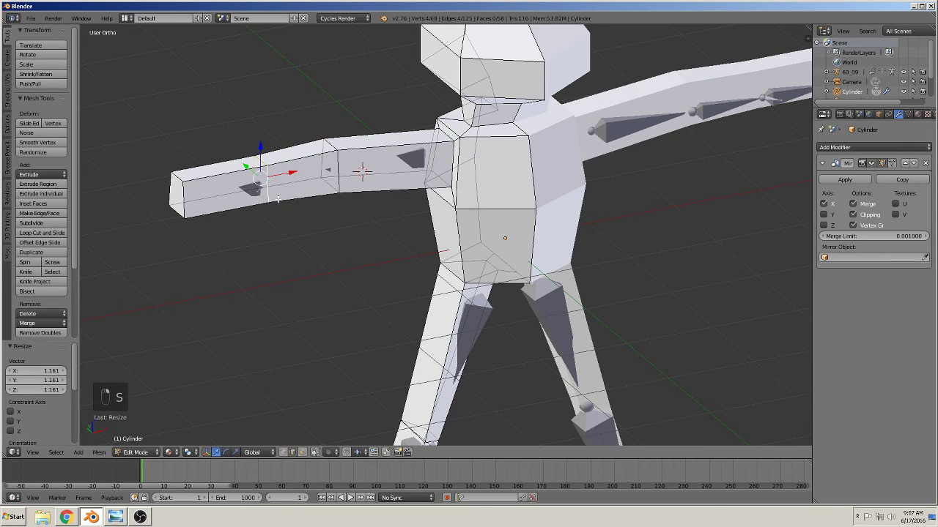
key("s")
left_click(284, 217)
Step: Select the hand-end edge, then return to Object Mode and view the figure from the front
right_click(190, 195)
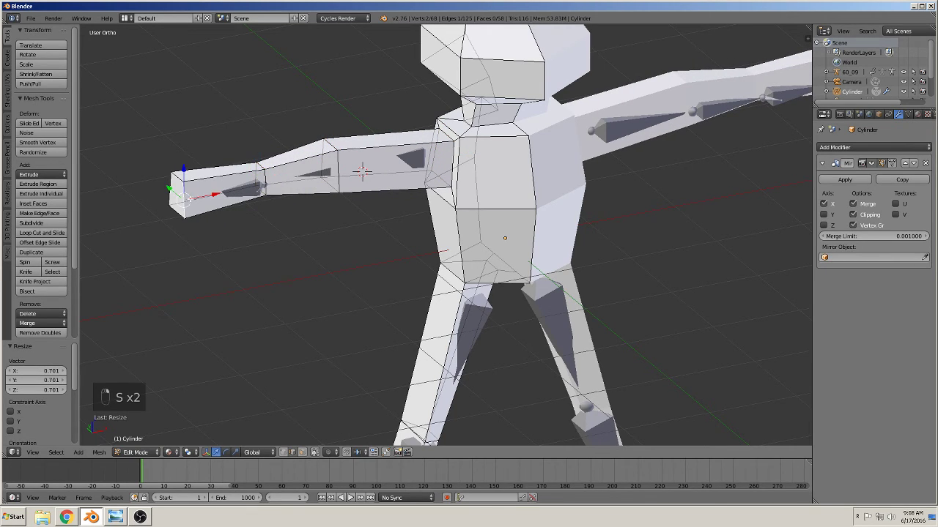
middle_click_drag(304, 286, 310, 227)
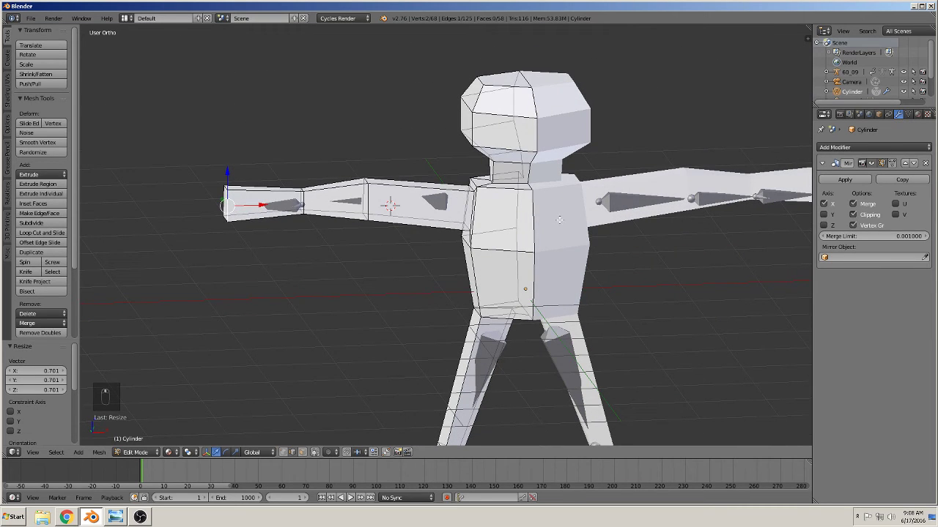
key("Tab")
middle_click_drag(566, 236, 622, 320)
scroll(621, 320, "down", 2)
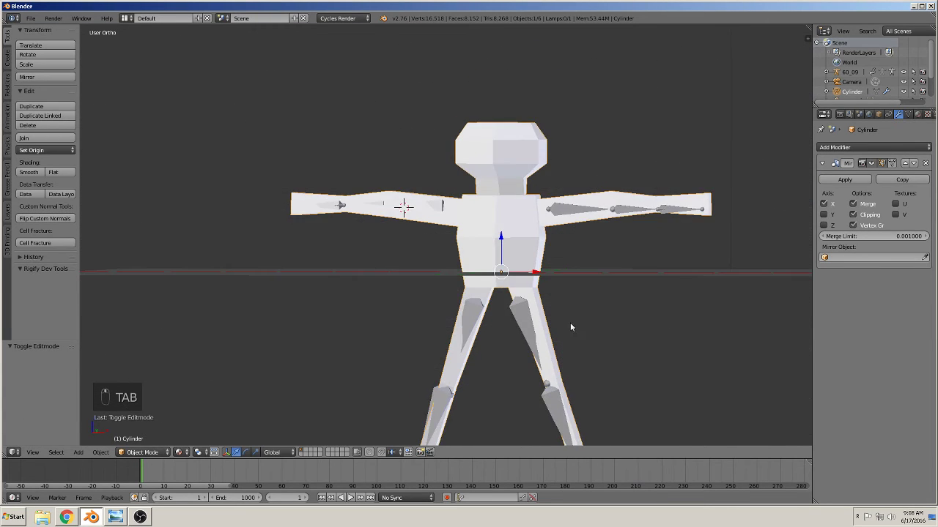
scroll(542, 279, "up", 3)
middle_click_drag(515, 224, 543, 235)
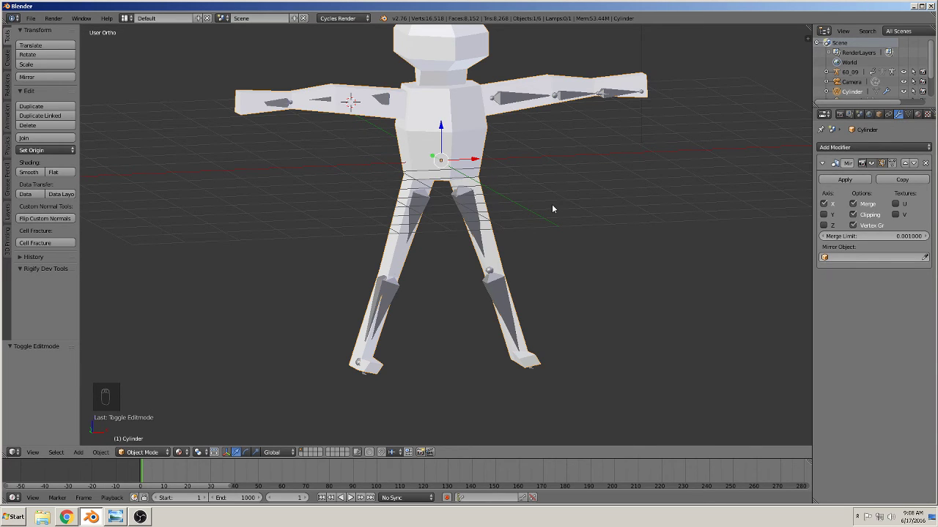
key("a")
middle_click_drag(558, 206, 622, 278)
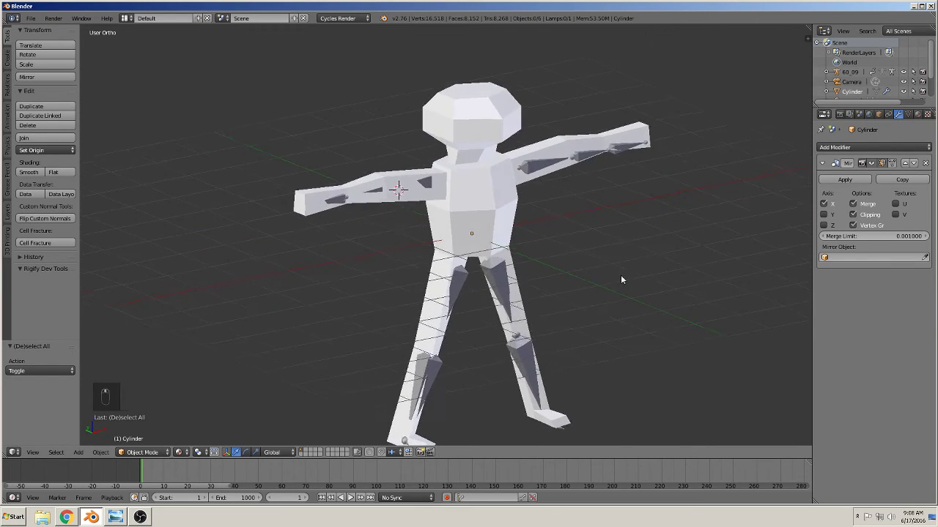
scroll(551, 242, "up", 3)
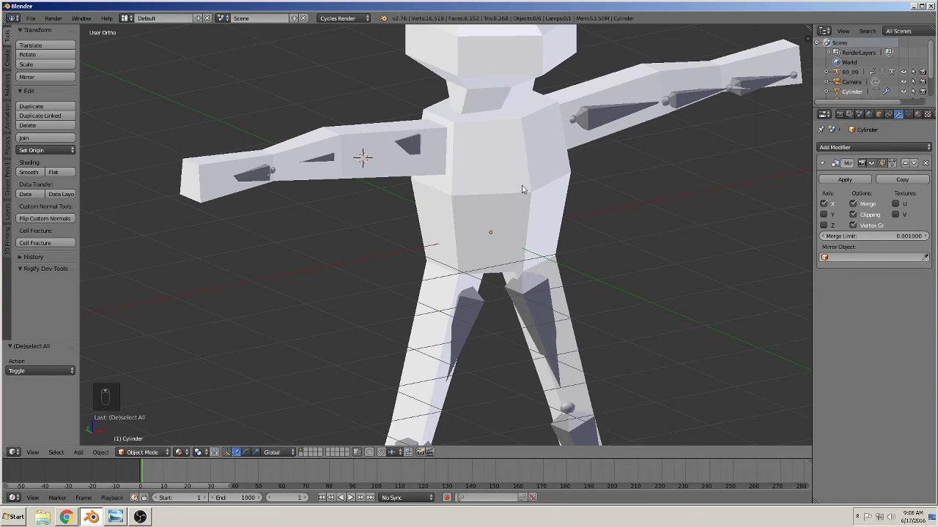
right_click(480, 198)
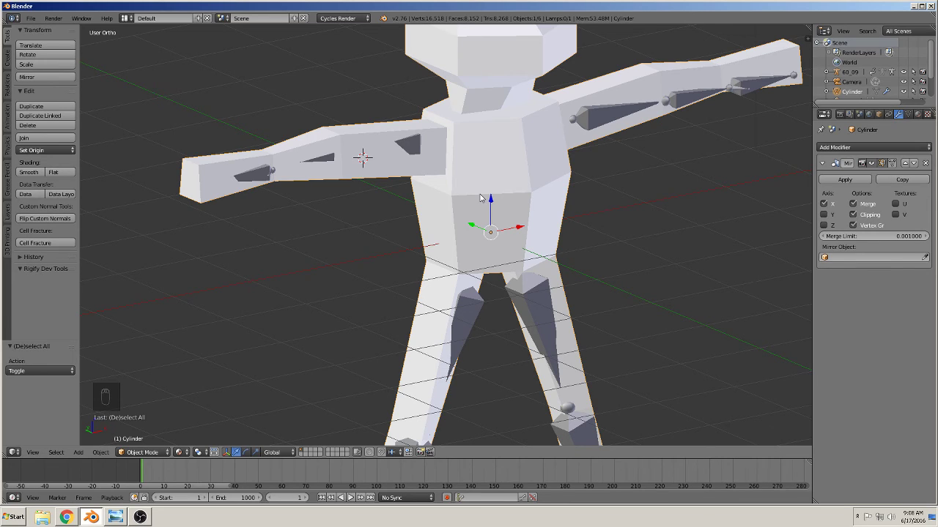
Step: Add the 60_09 armature to the selection and parent the mesh to it with automatic weights
right_click(597, 117, "shift")
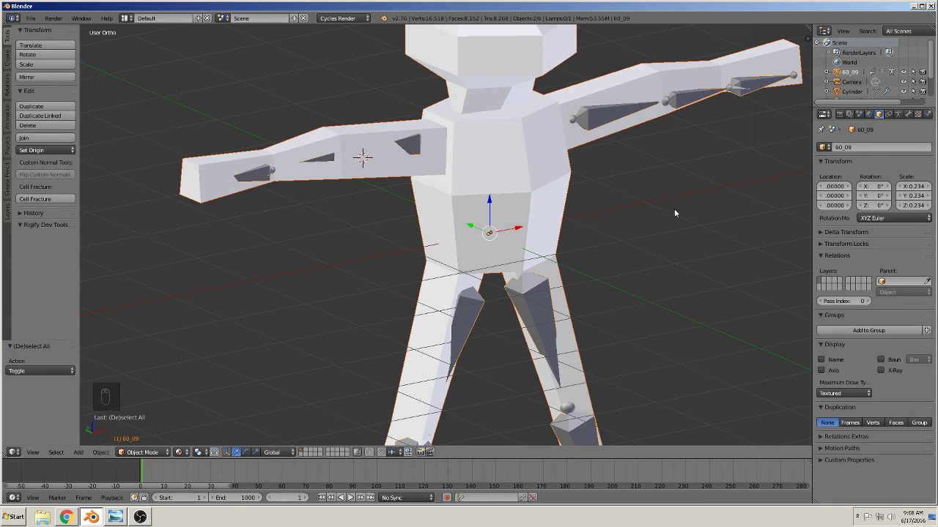
key("ctrl+p")
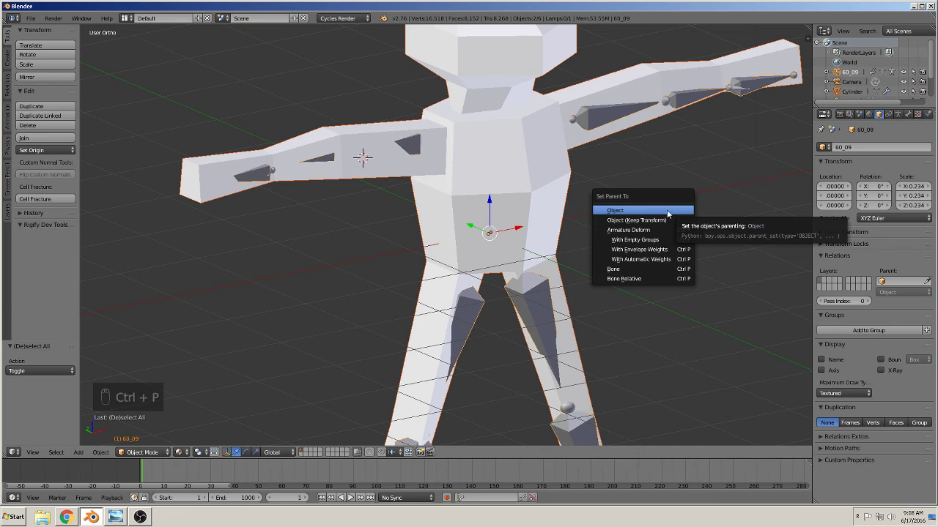
left_click(634, 263)
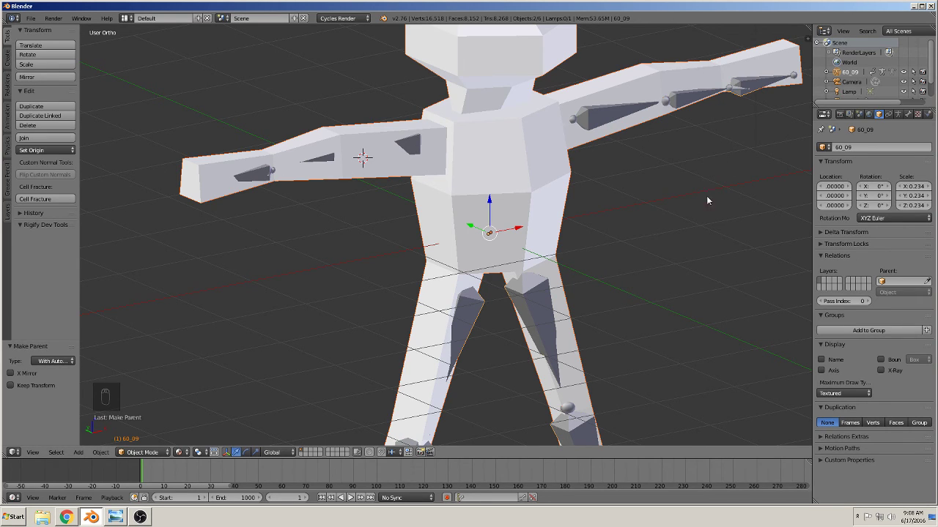
scroll(706, 195, "down", 4)
middle_click_drag(645, 288, 588, 316)
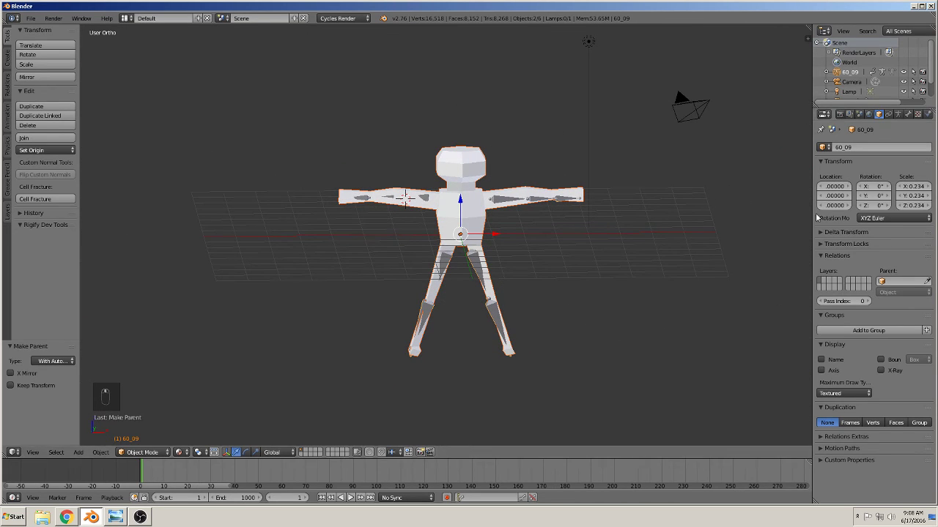
Step: In the armature's Skeleton settings, toggle between Rest Position and Pose Position, ending on Pose Position
left_click(898, 114)
left_click(850, 177)
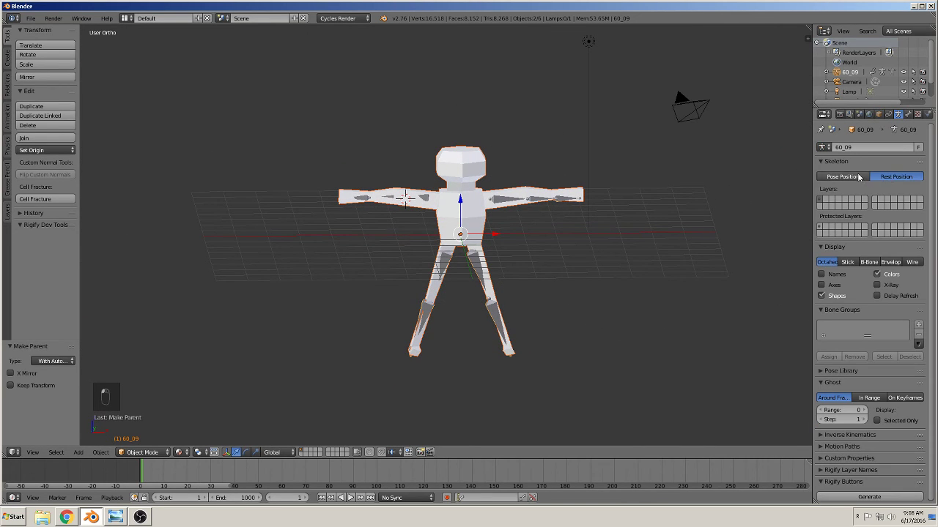
middle_click_drag(508, 220, 557, 293, "shift")
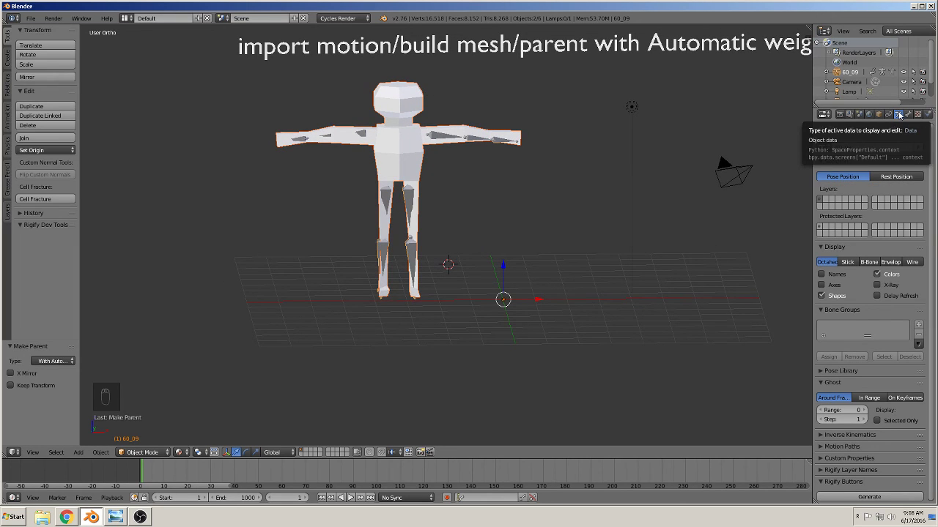
left_click(895, 177)
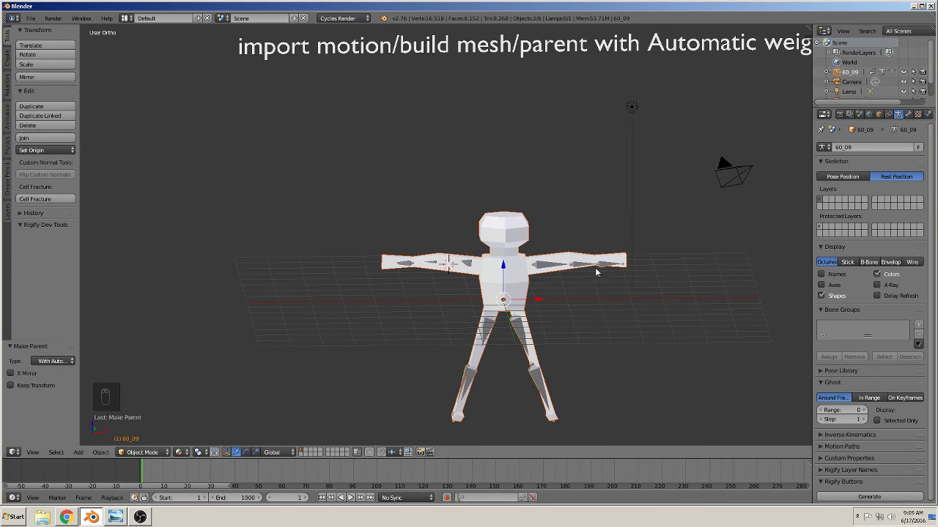
left_click(843, 176)
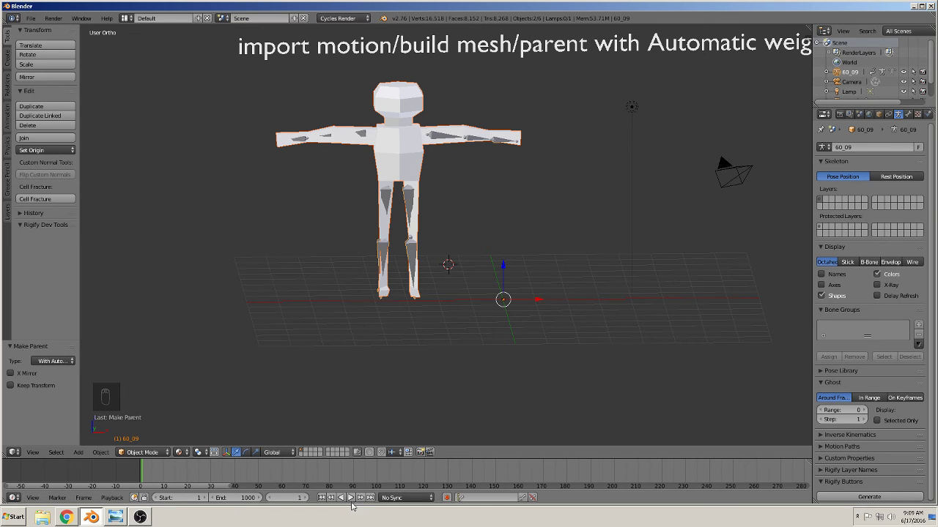
Step: Play the 60_09 dance animation and orbit the view as the mesh follows the armature
left_click(351, 498)
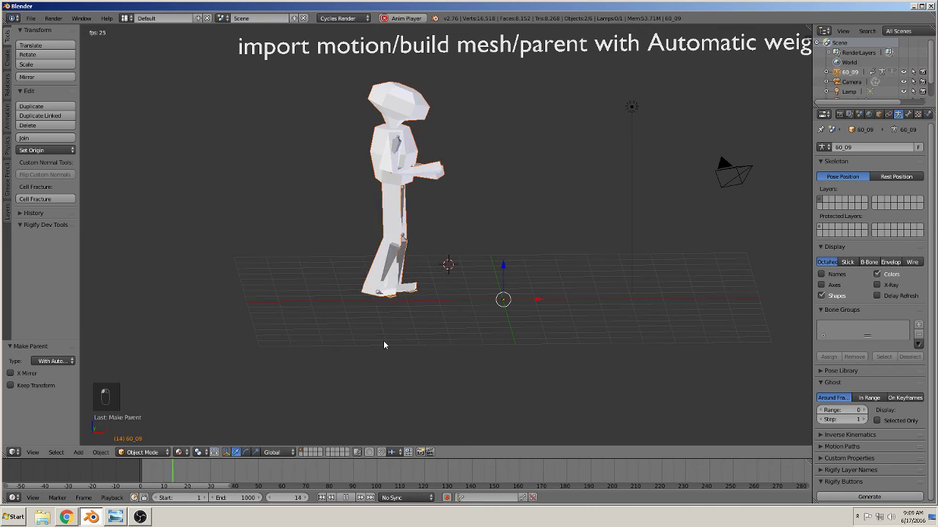
middle_click_drag(383, 340, 431, 315)
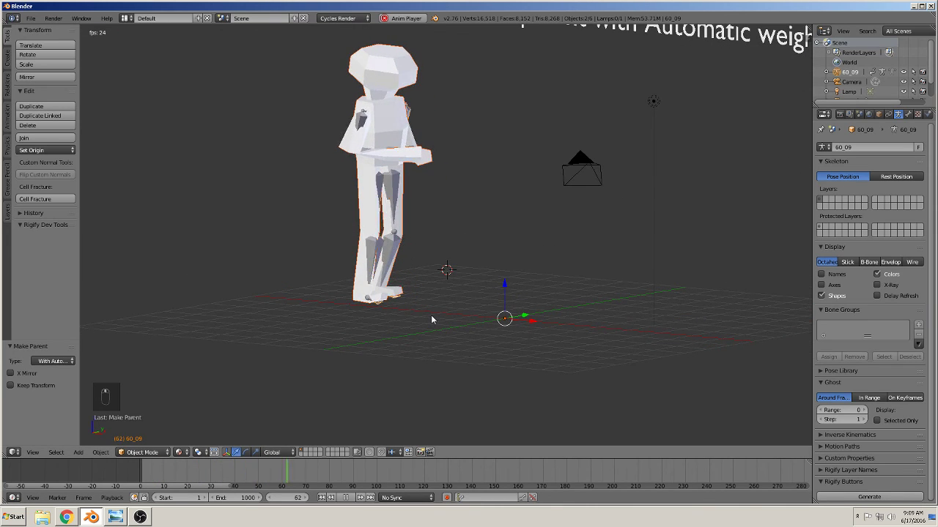